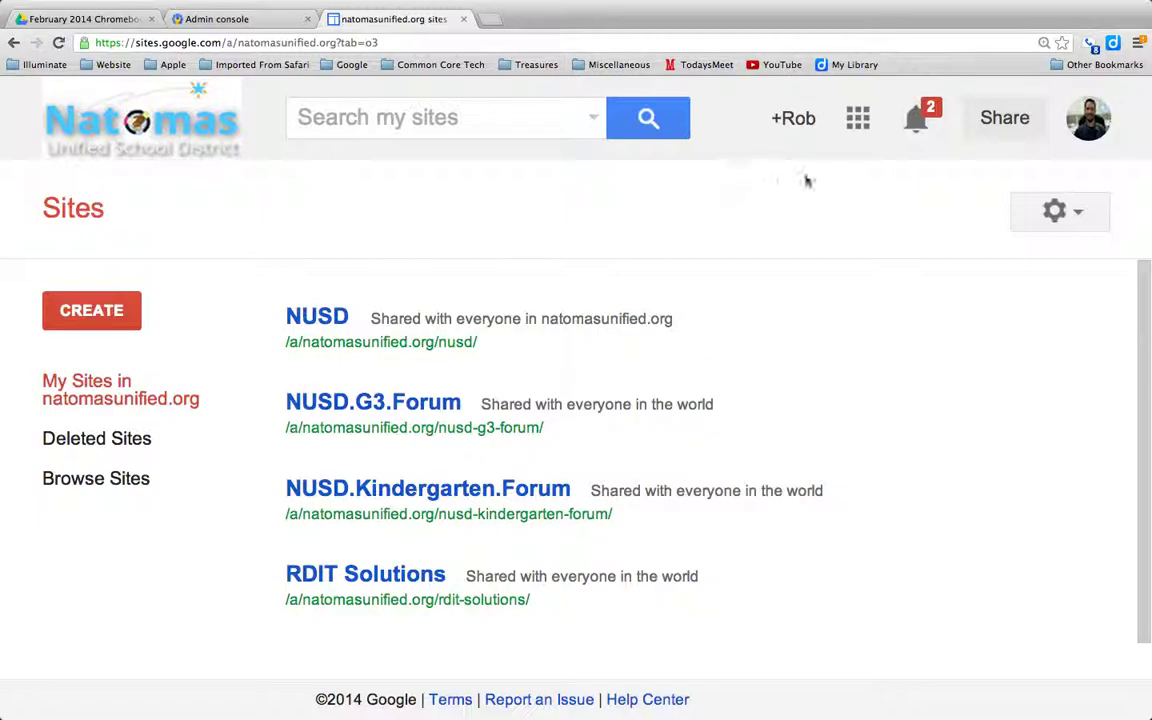
Open Google Sites, view the form for creating a new site, and cancel it without creating anything
click(858, 120)
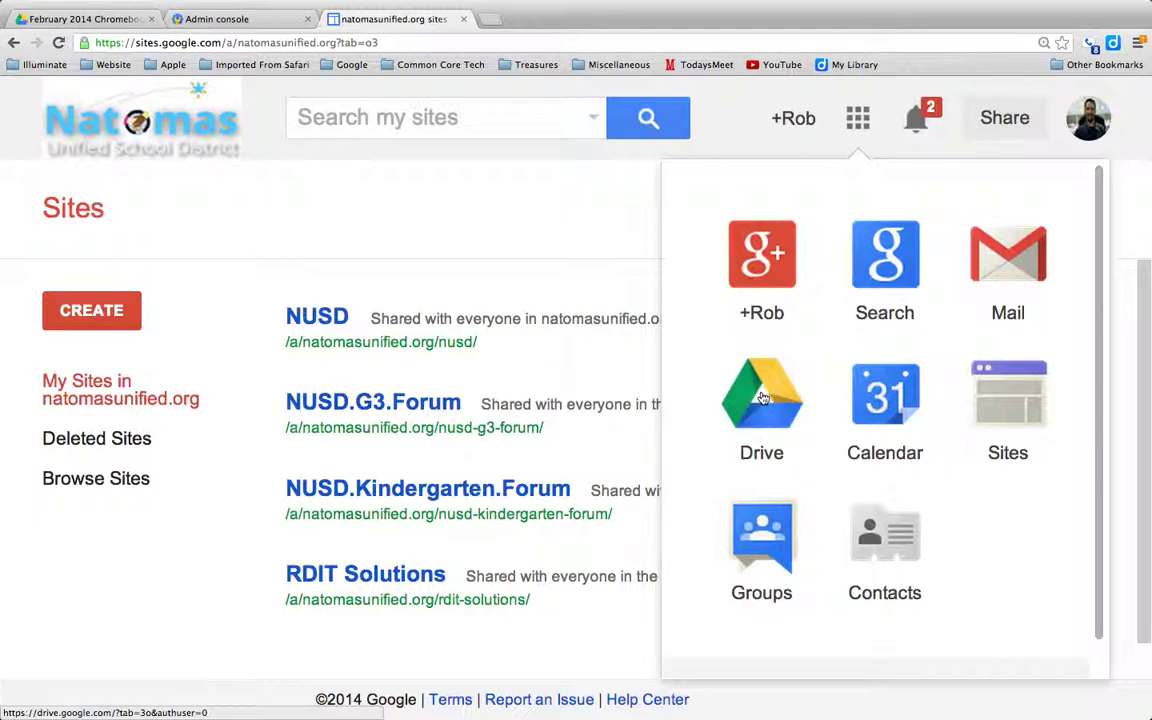
click(998, 419)
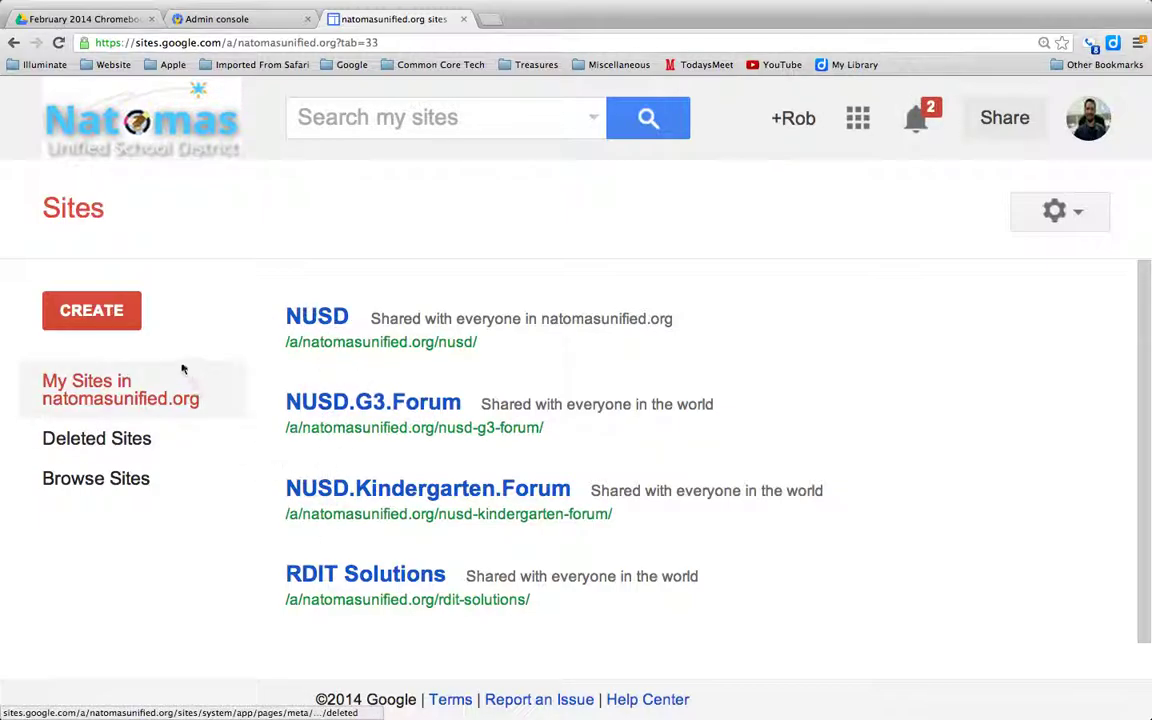
click(112, 316)
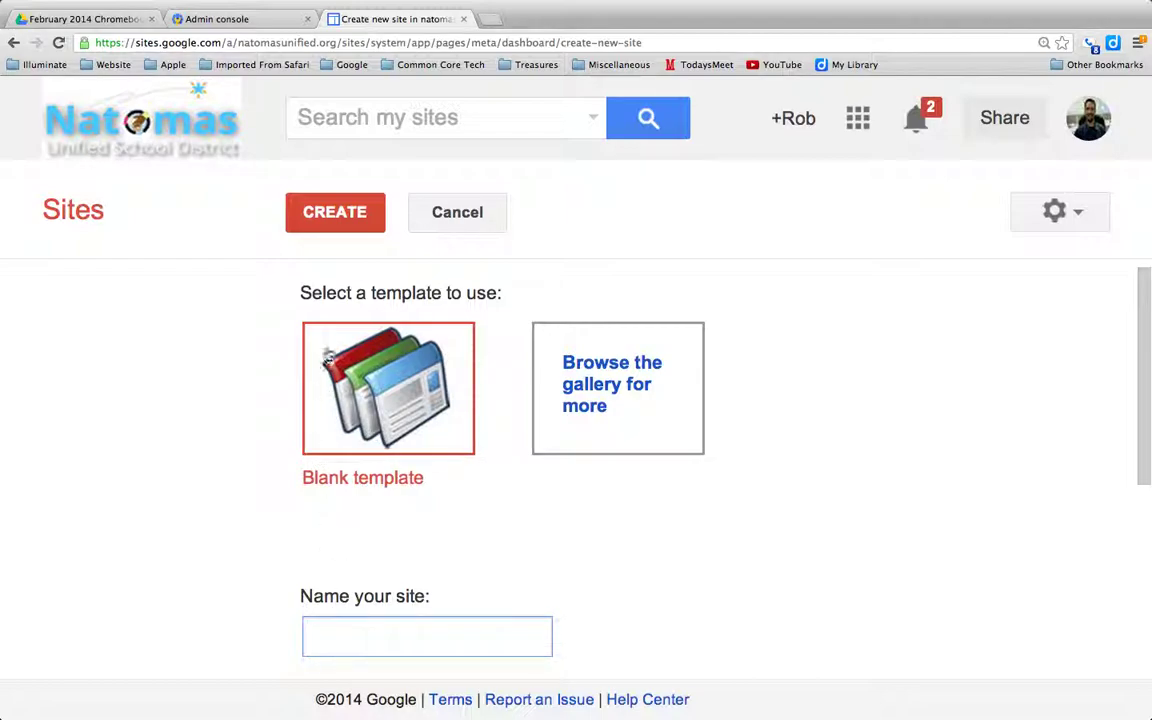
click(443, 216)
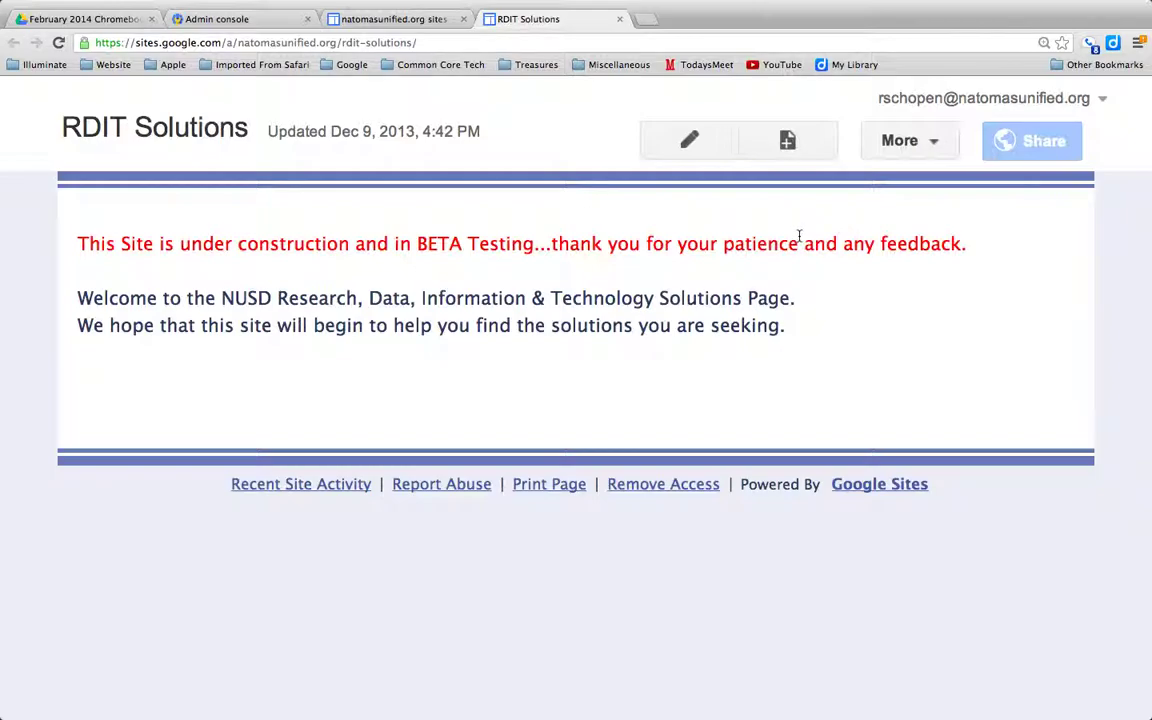
Open the site management area of the RDIT Solutions site and display its page tree
click(933, 148)
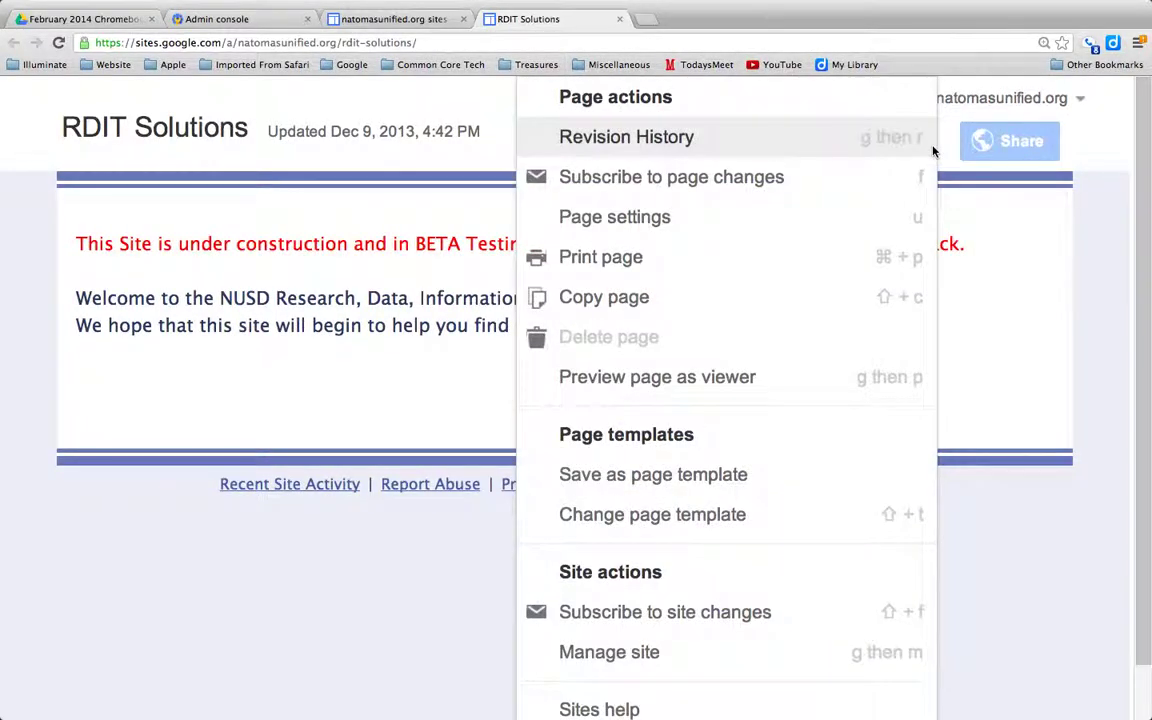
click(627, 652)
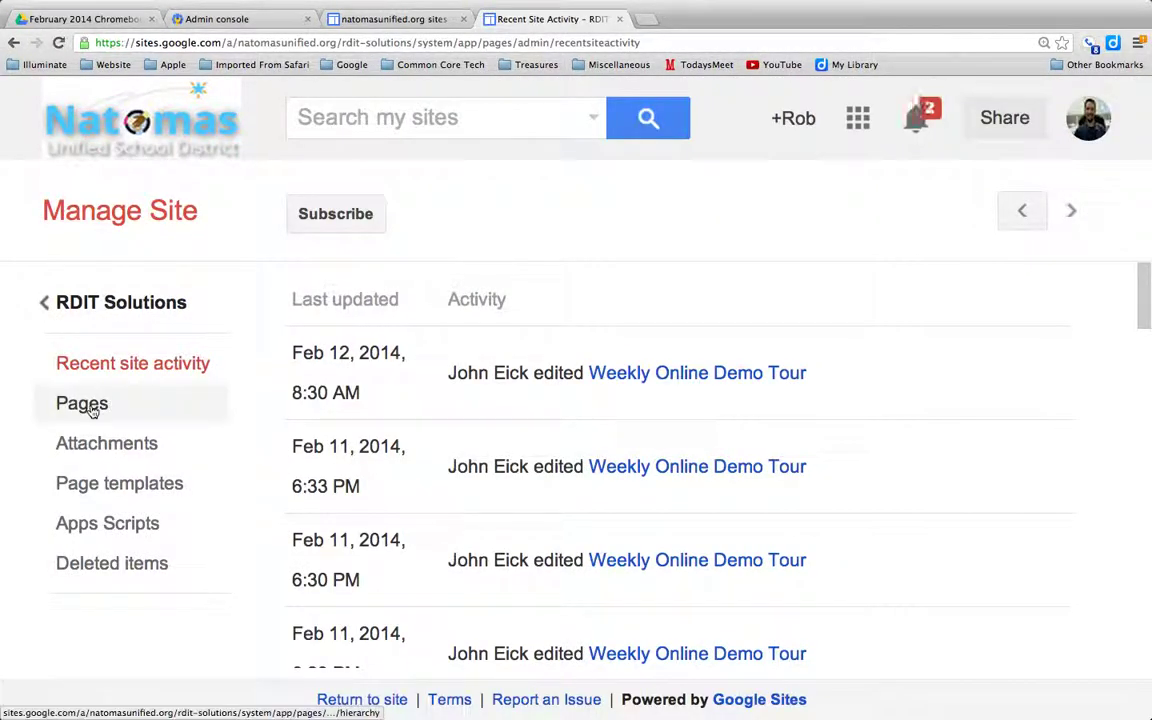
click(91, 410)
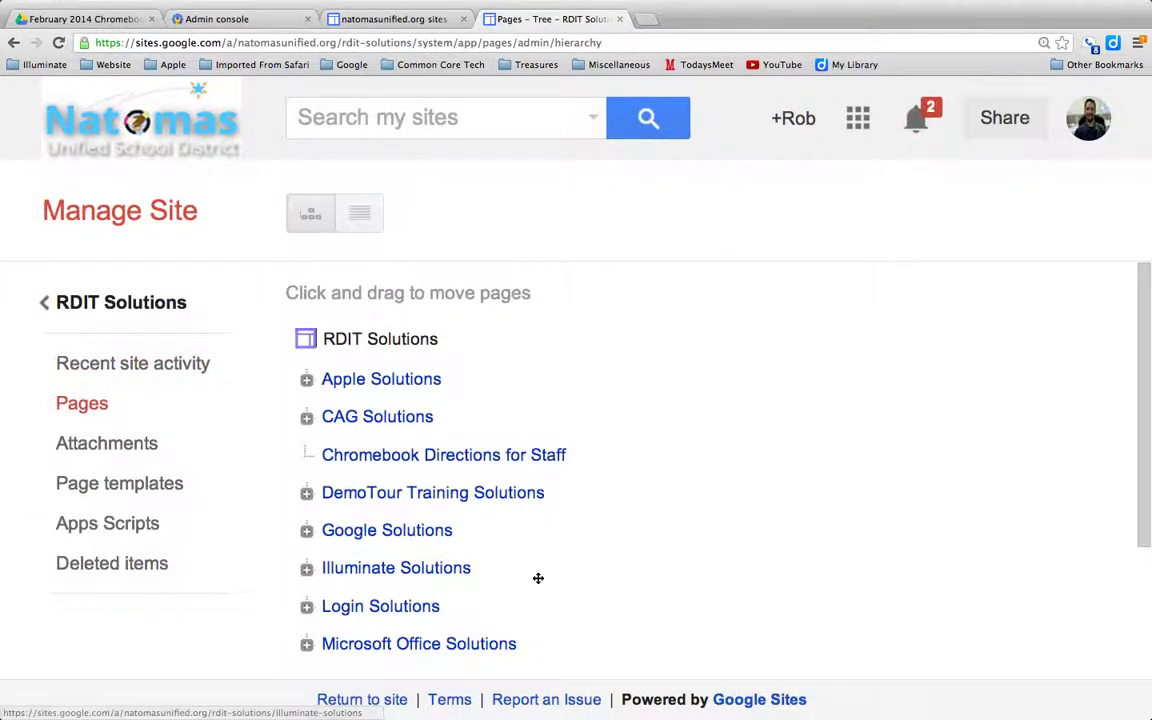
Expand Login Solutions in the page tree and open the ALE Login page
scroll(538, 578, down, 2)
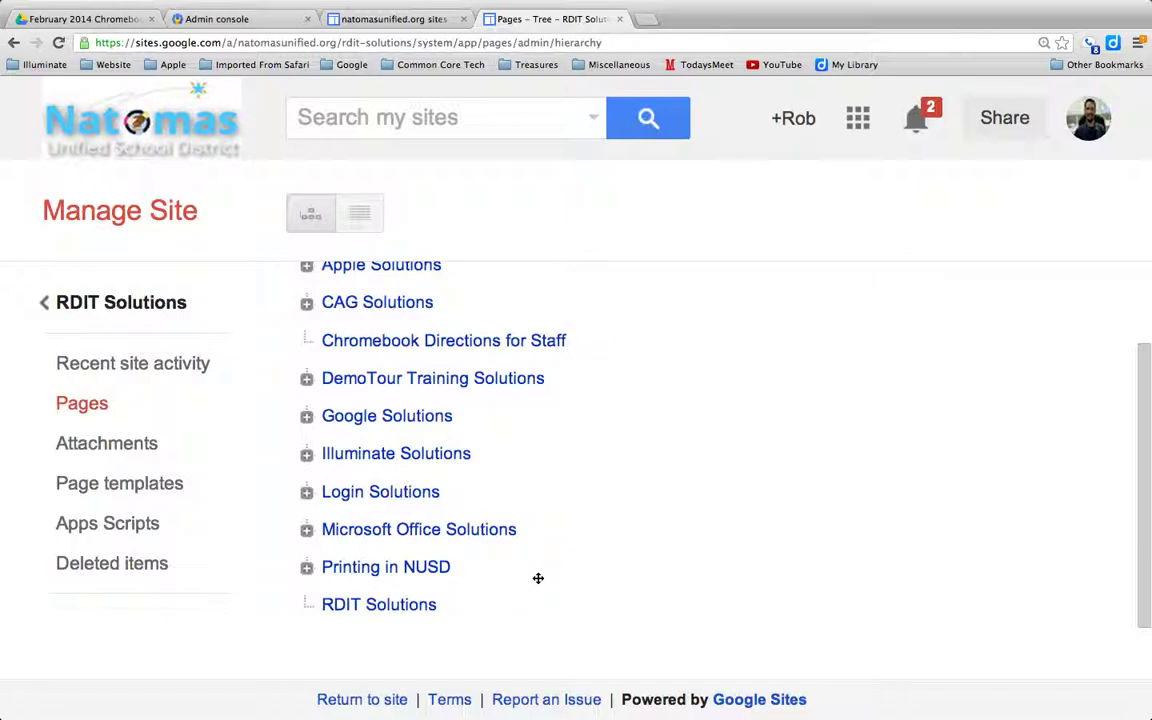
click(307, 492)
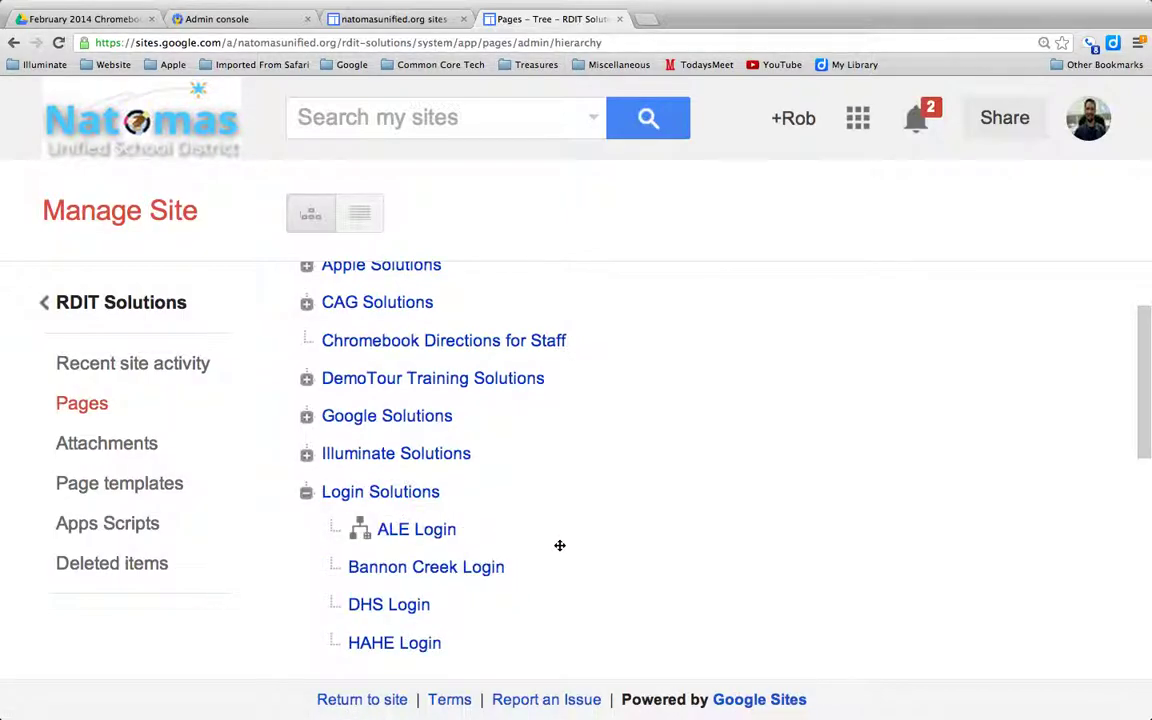
scroll(560, 545, down, 4)
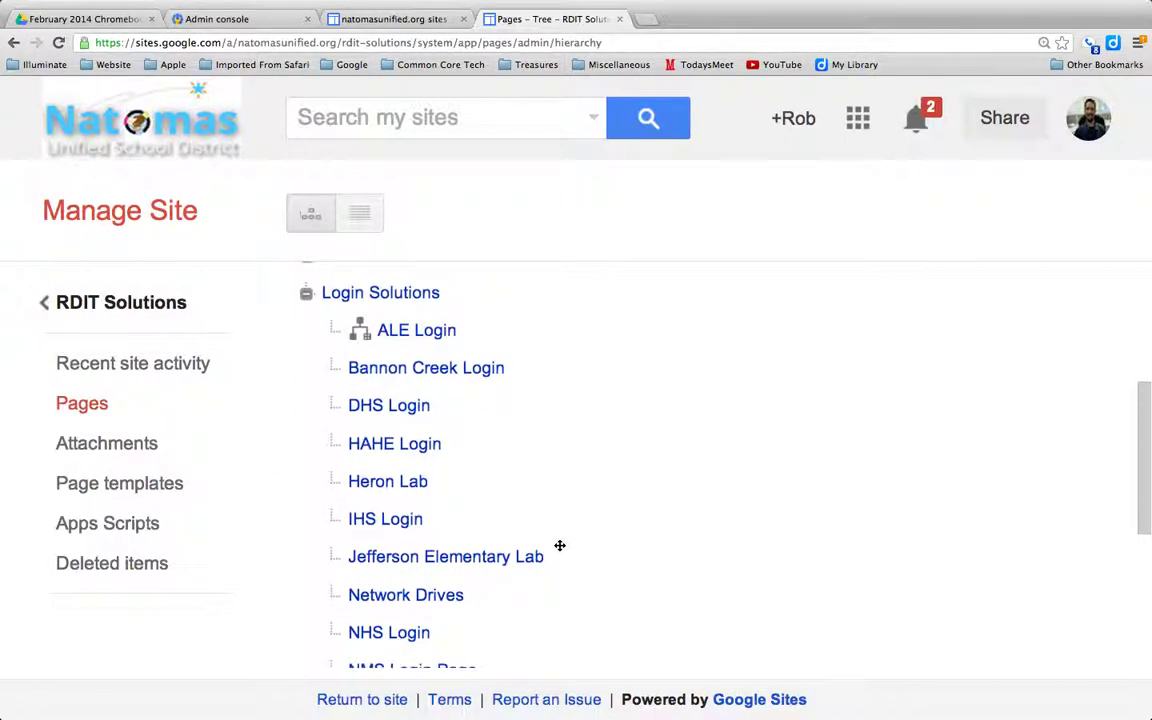
scroll(560, 545, up, 2)
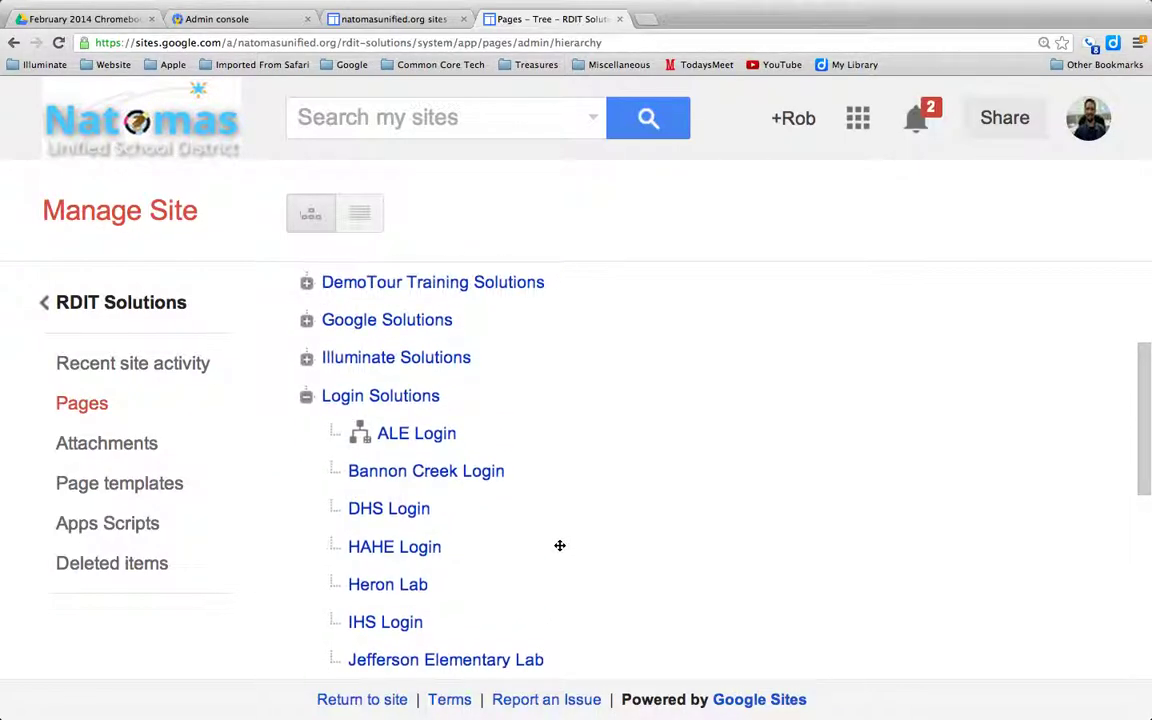
click(424, 442)
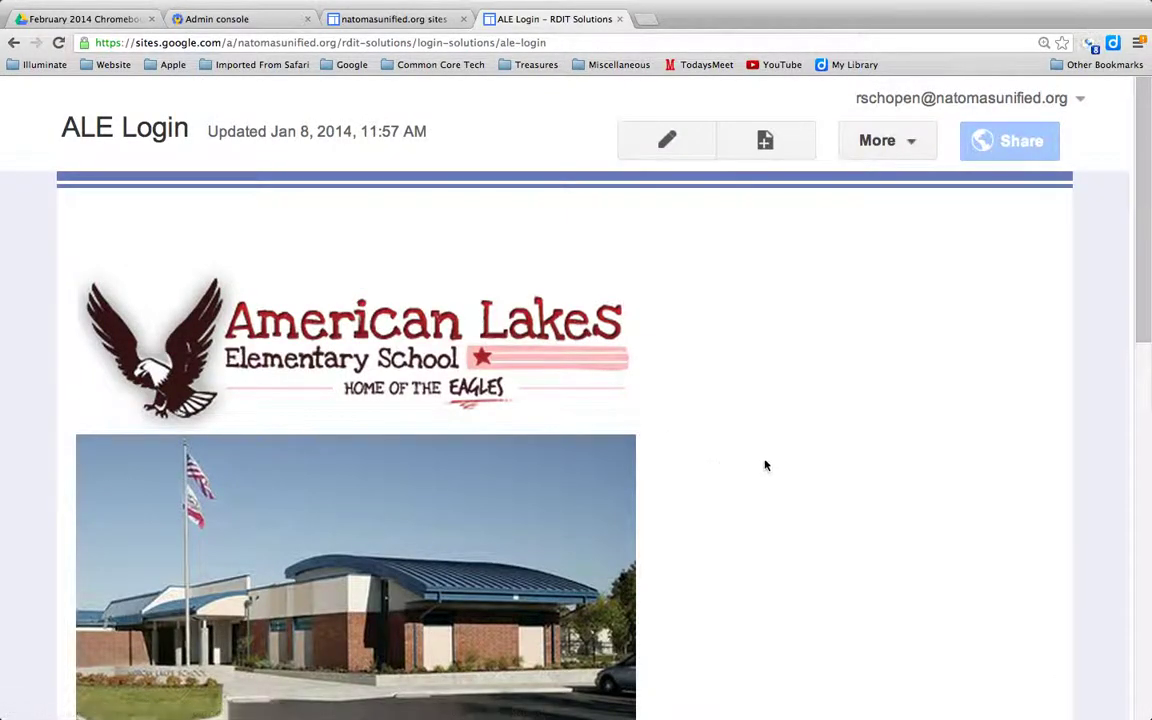
Examine the ALE Login page from its school banner through the full list of student links
scroll(794, 482, down, 3)
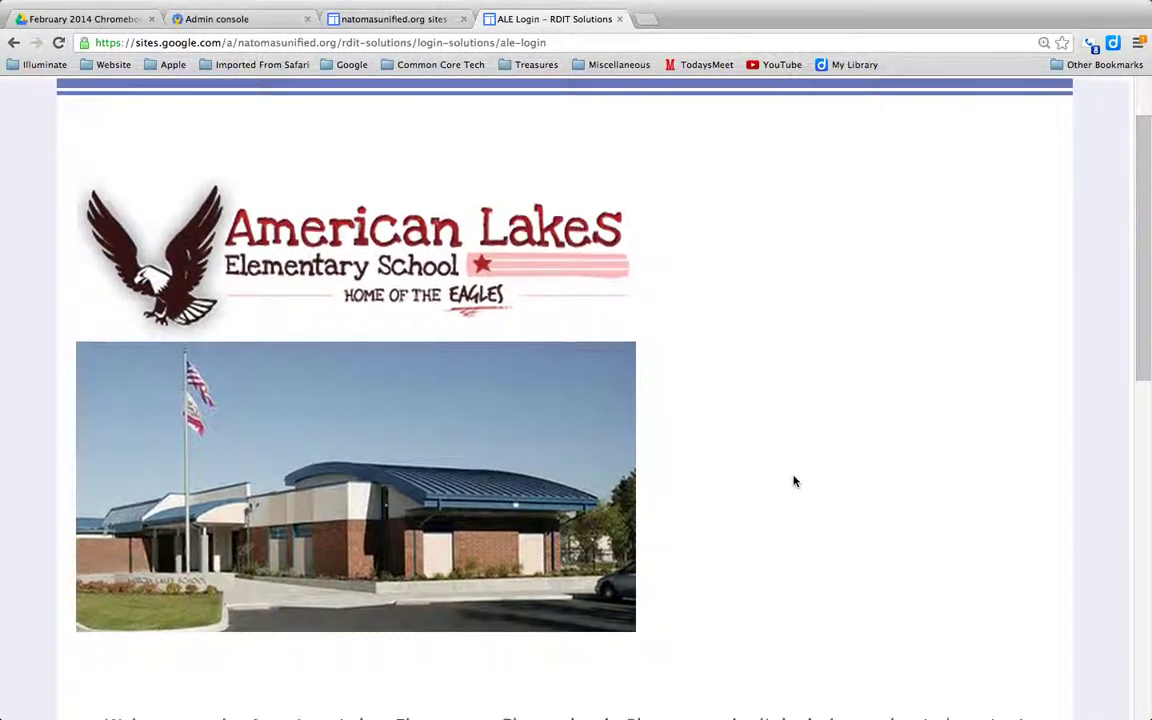
scroll(794, 481, up, 1)
scroll(789, 472, down, 5)
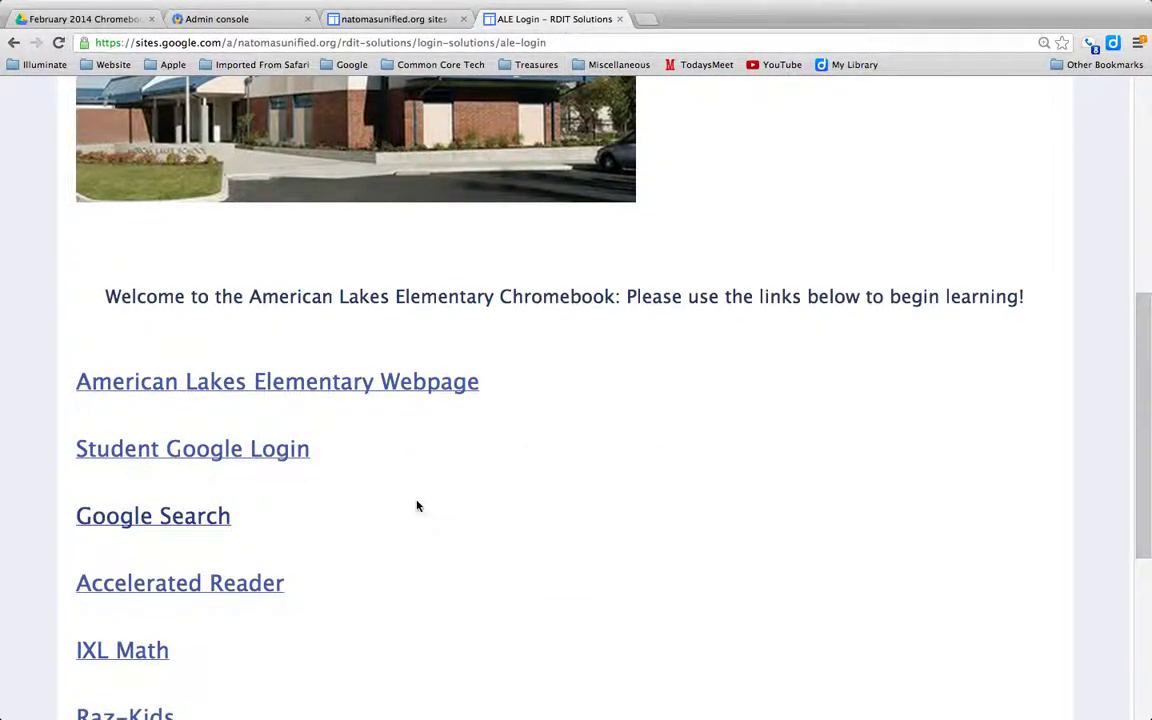
scroll(418, 506, down, 3)
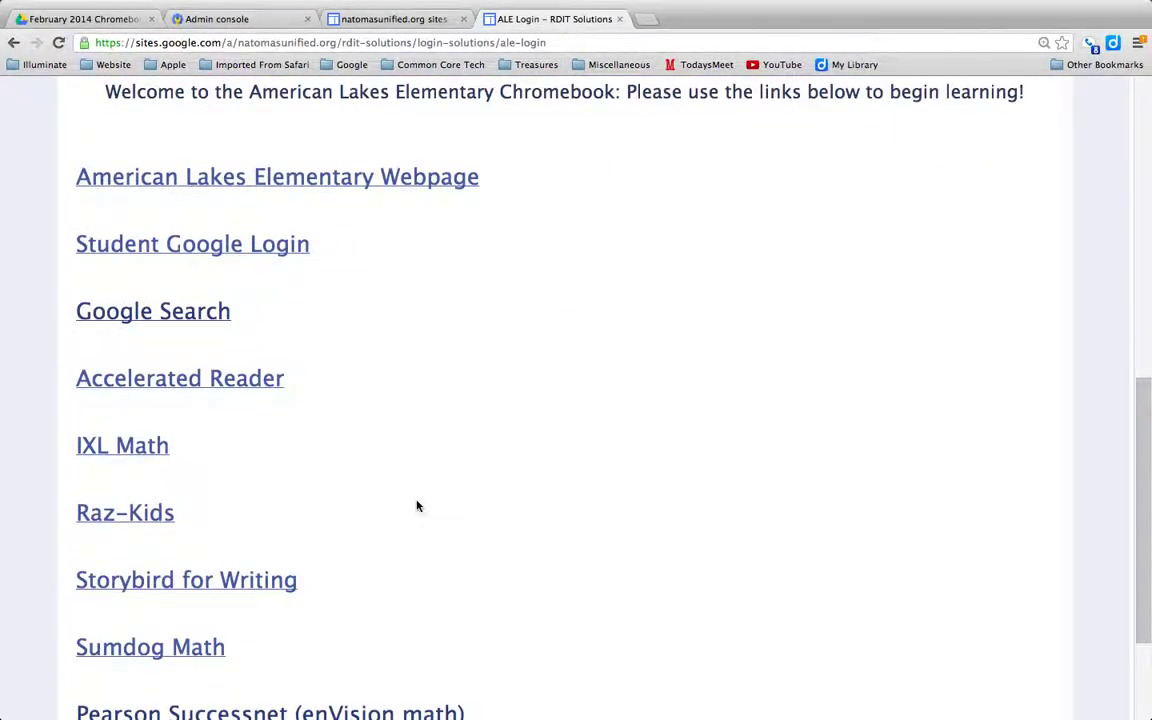
scroll(418, 506, down, 3)
scroll(418, 506, up, 7)
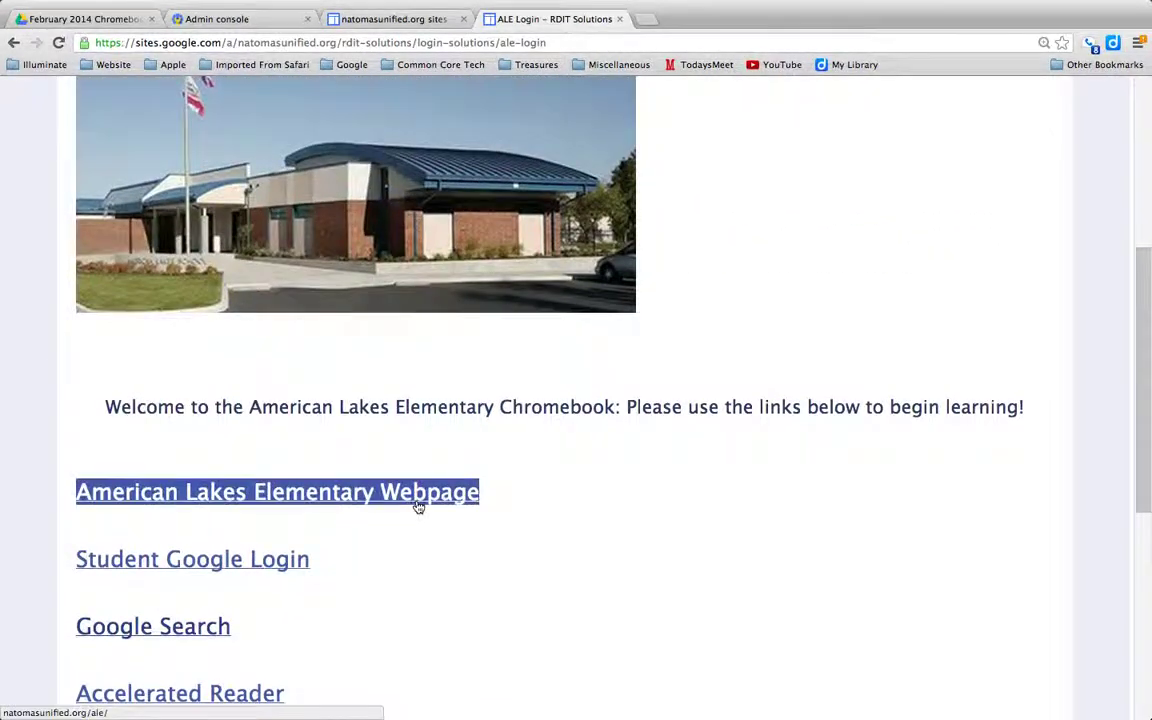
click(511, 576)
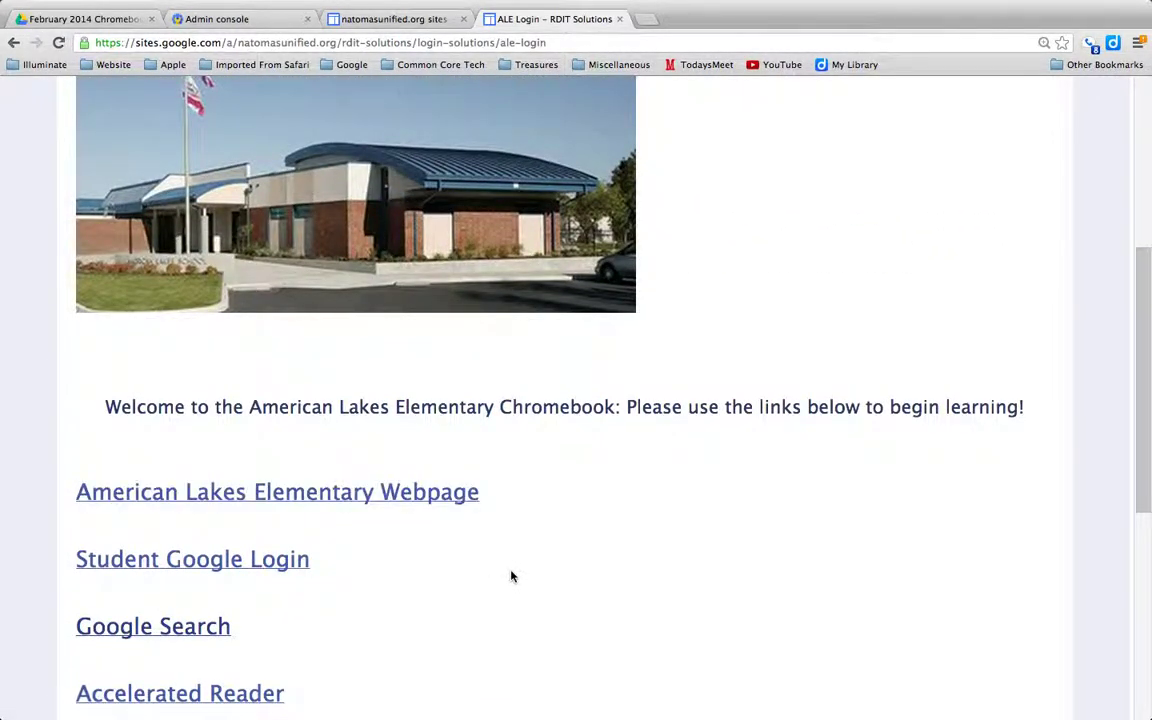
scroll(546, 445, up, 2)
scroll(546, 445, up, 5)
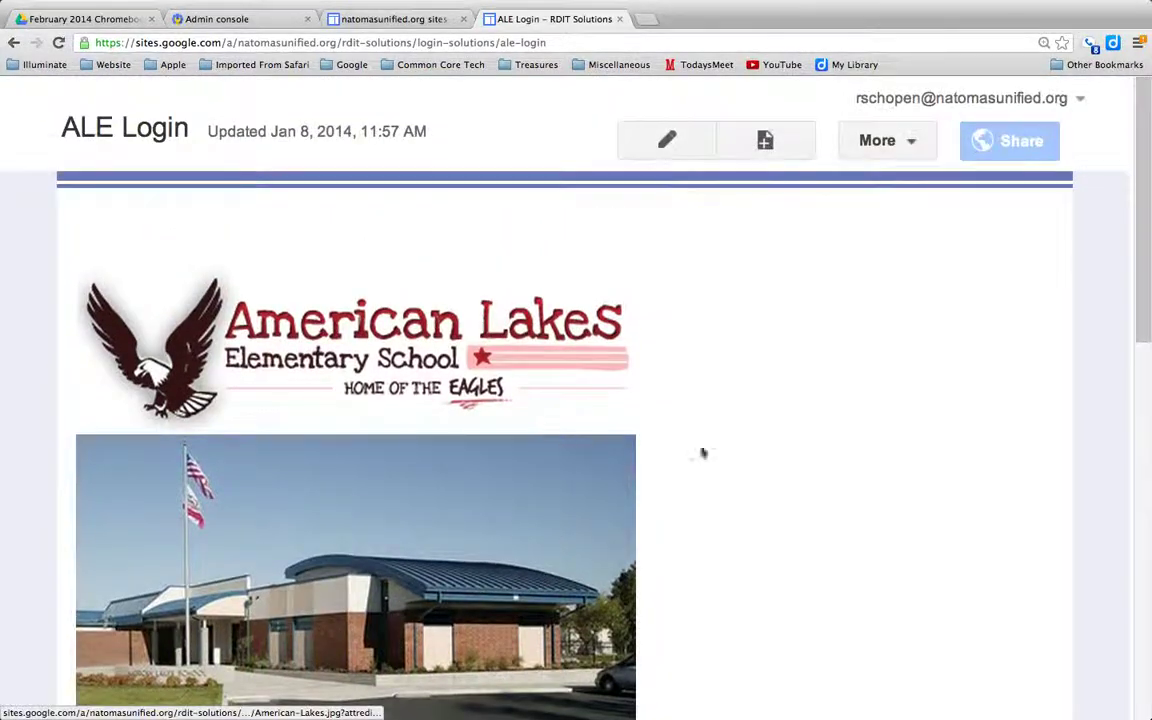
Look over the ALE Login page's content in the page editor and exit without saving
click(668, 140)
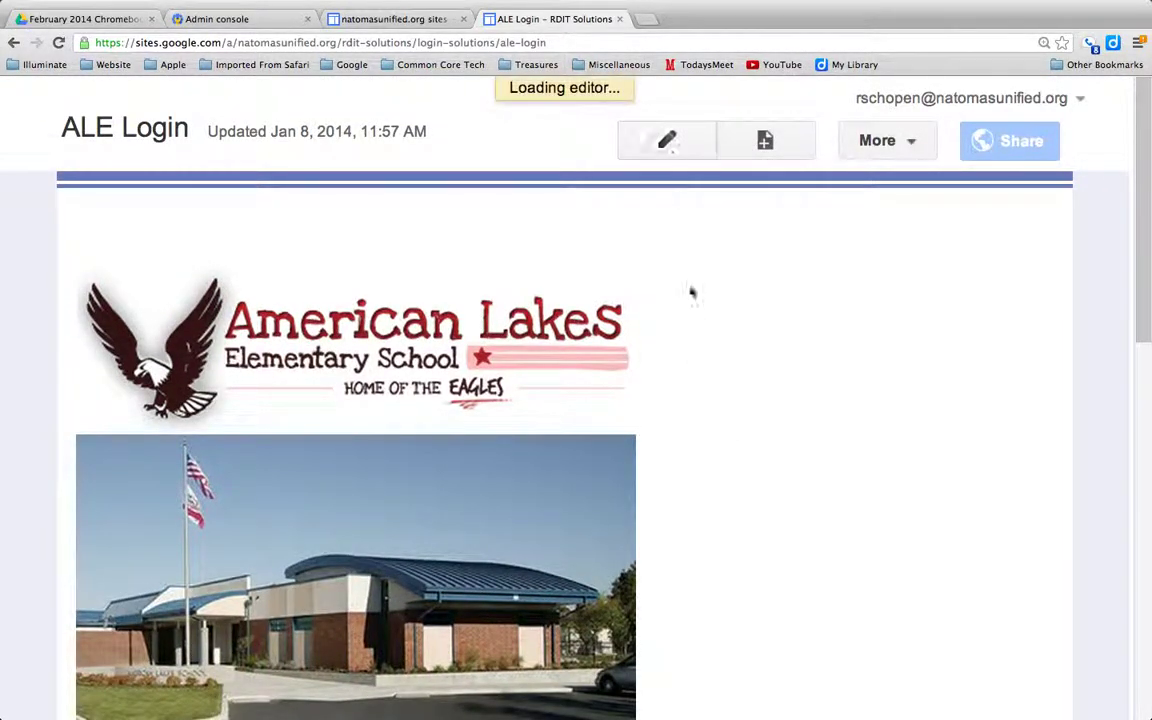
scroll(702, 424, down, 6)
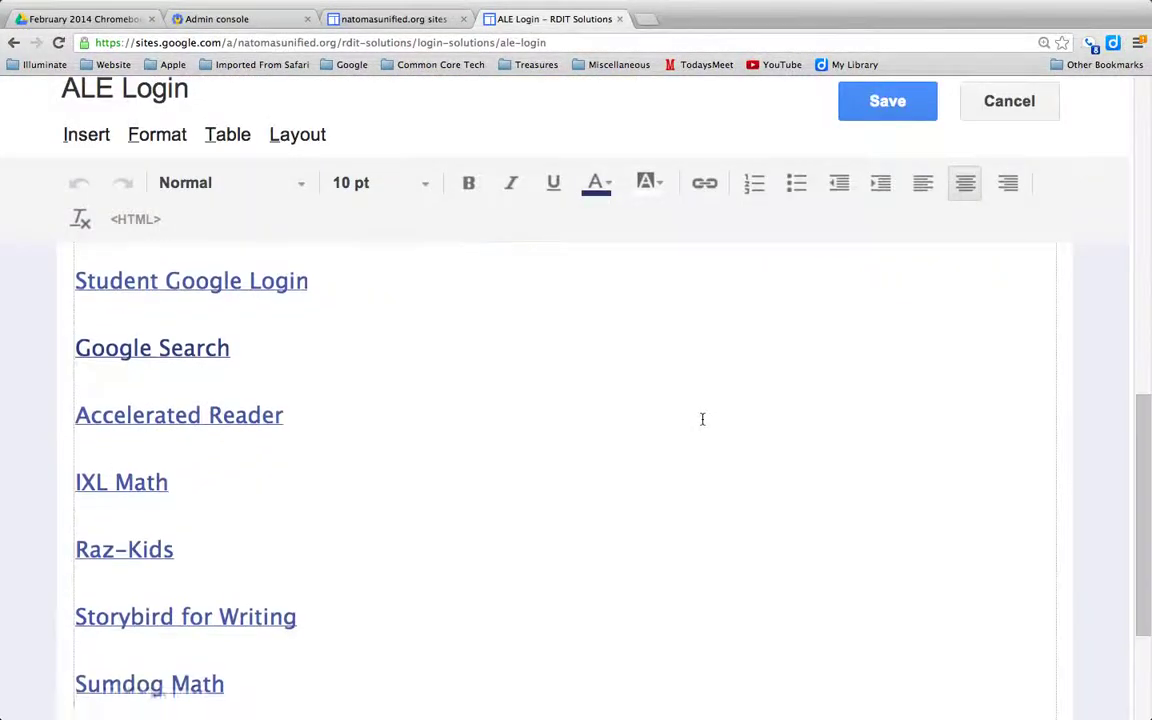
scroll(702, 422, up, 10)
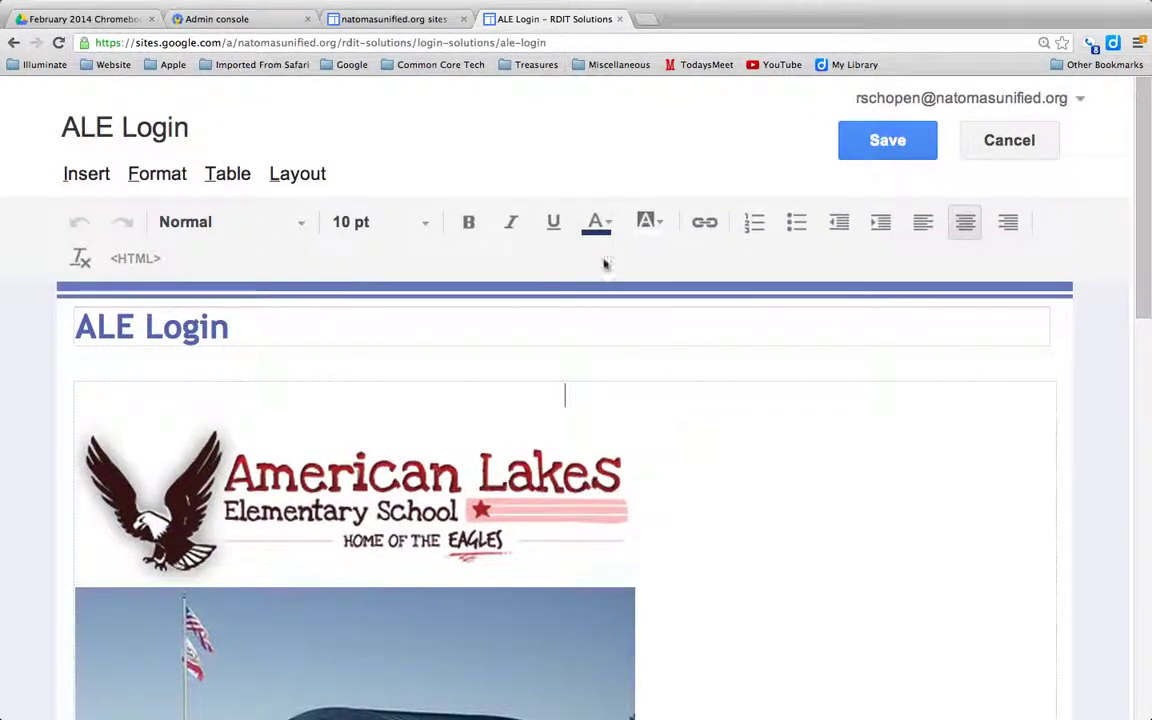
click(1001, 150)
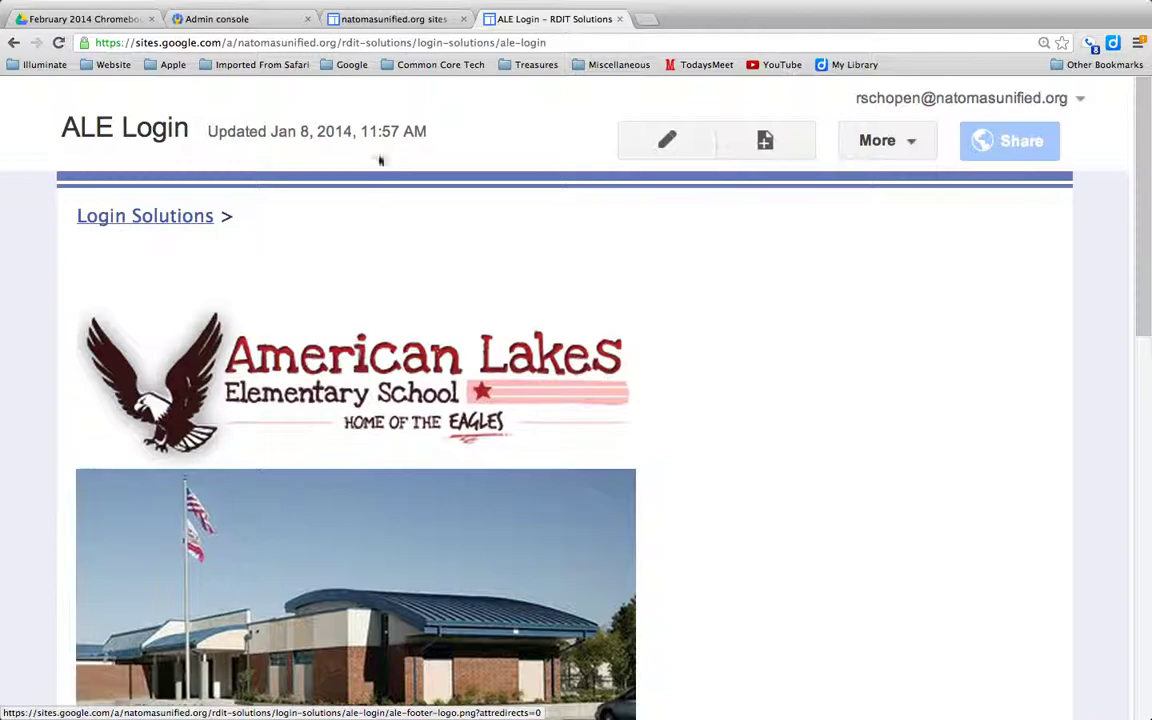
Copy the full web address of the ALE Login page
click(400, 43)
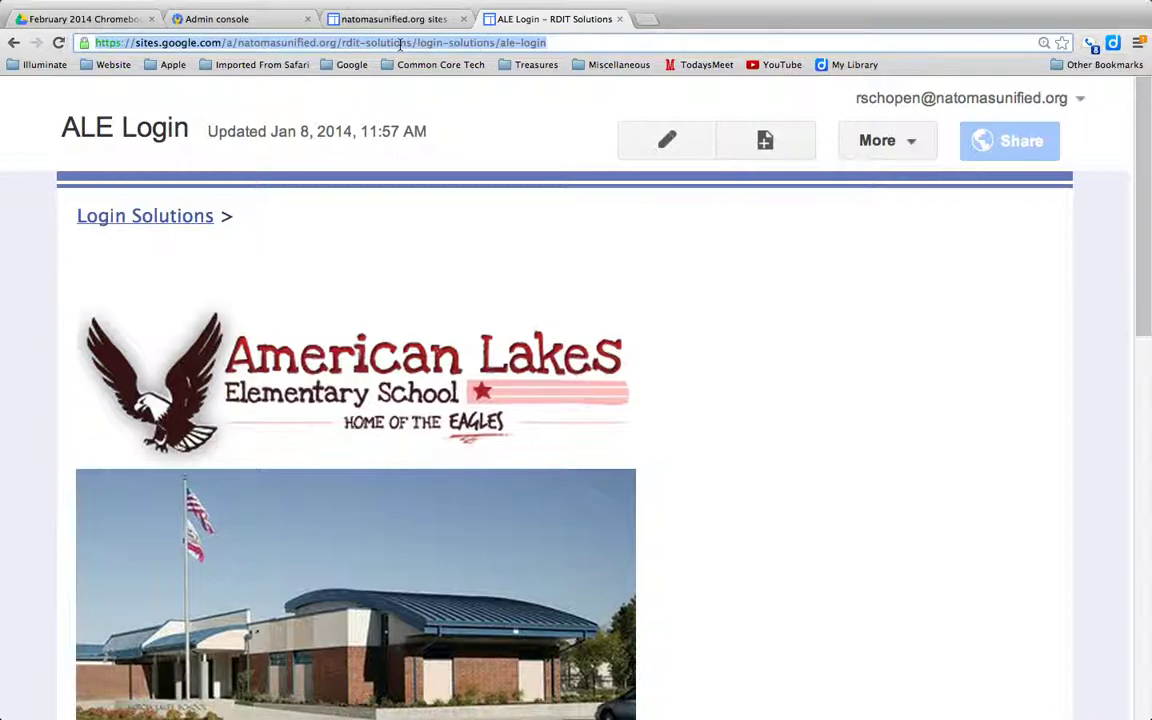
right_click(400, 44)
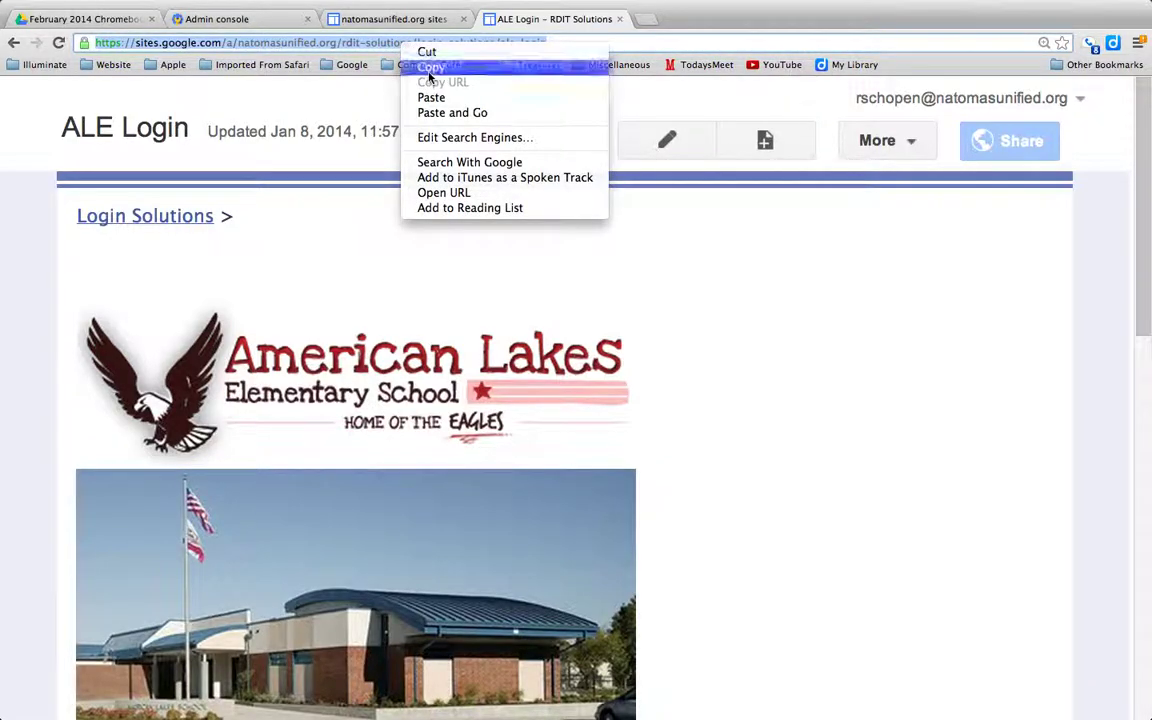
click(430, 68)
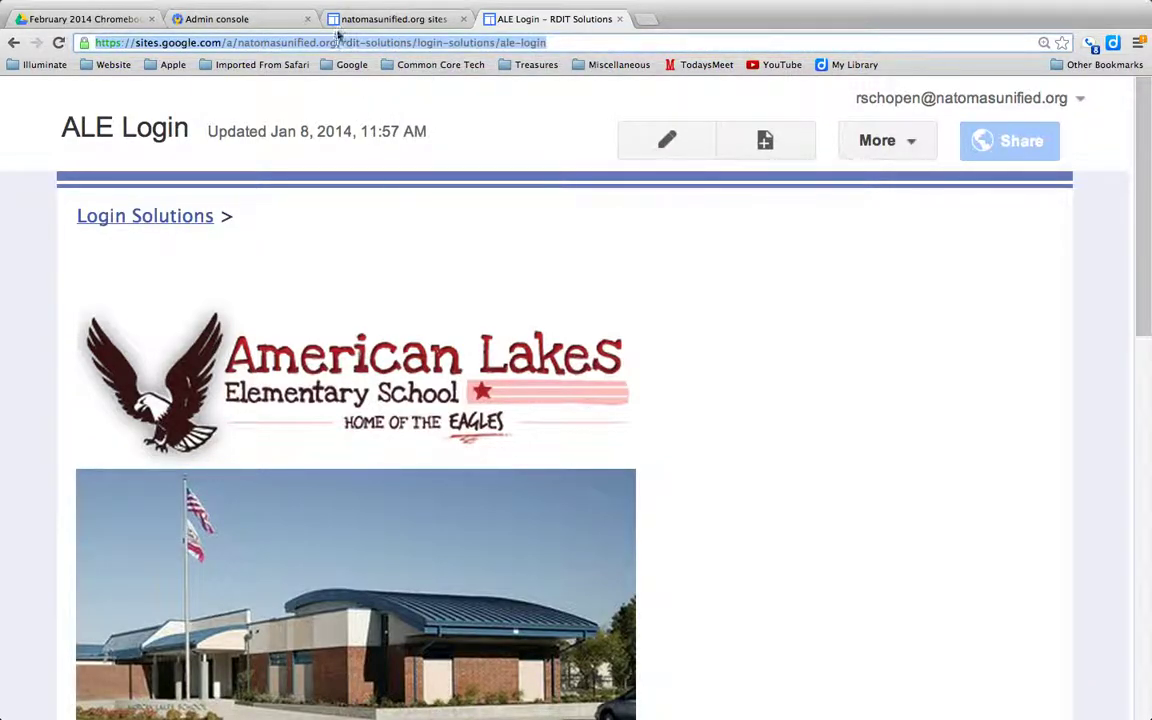
Switch to the Google Admin console and reopen the Chrome User Settings under Device management
click(267, 20)
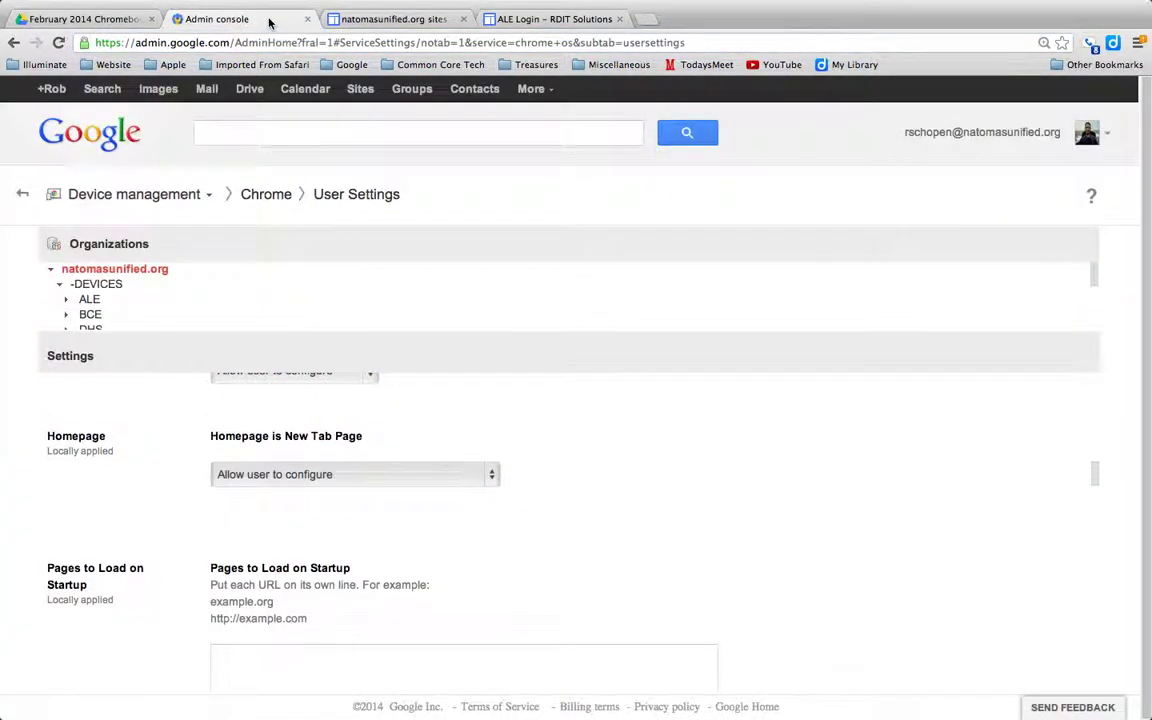
scroll(125, 314, down, 1)
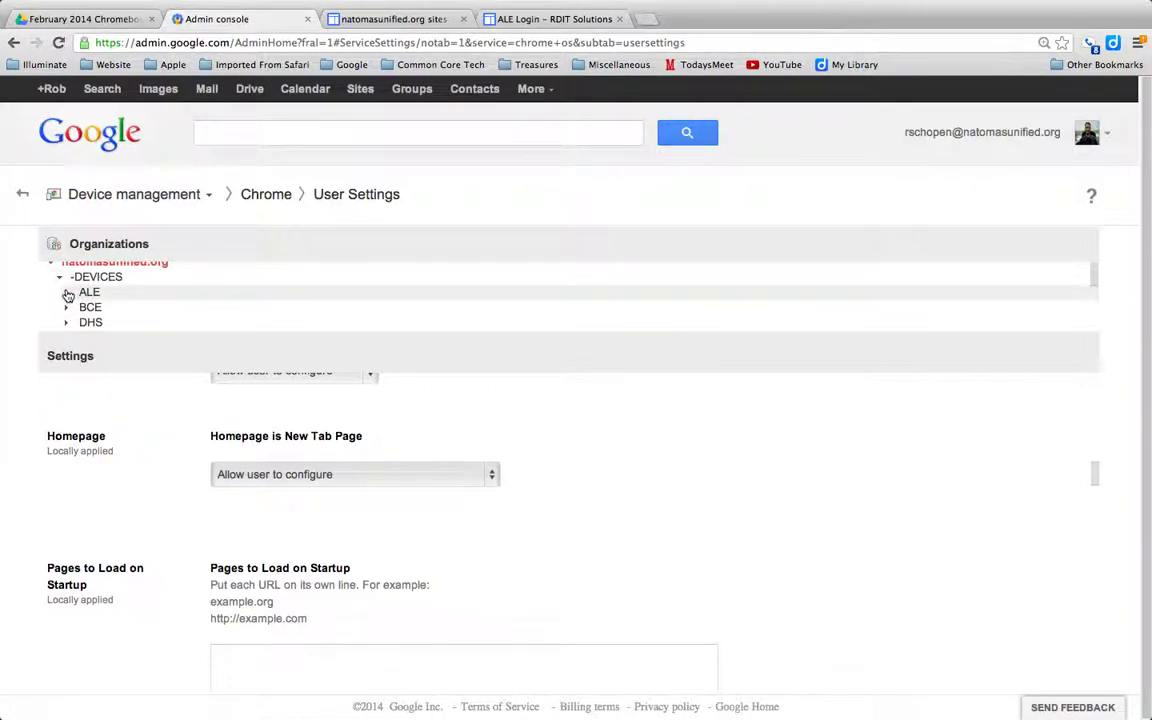
click(22, 195)
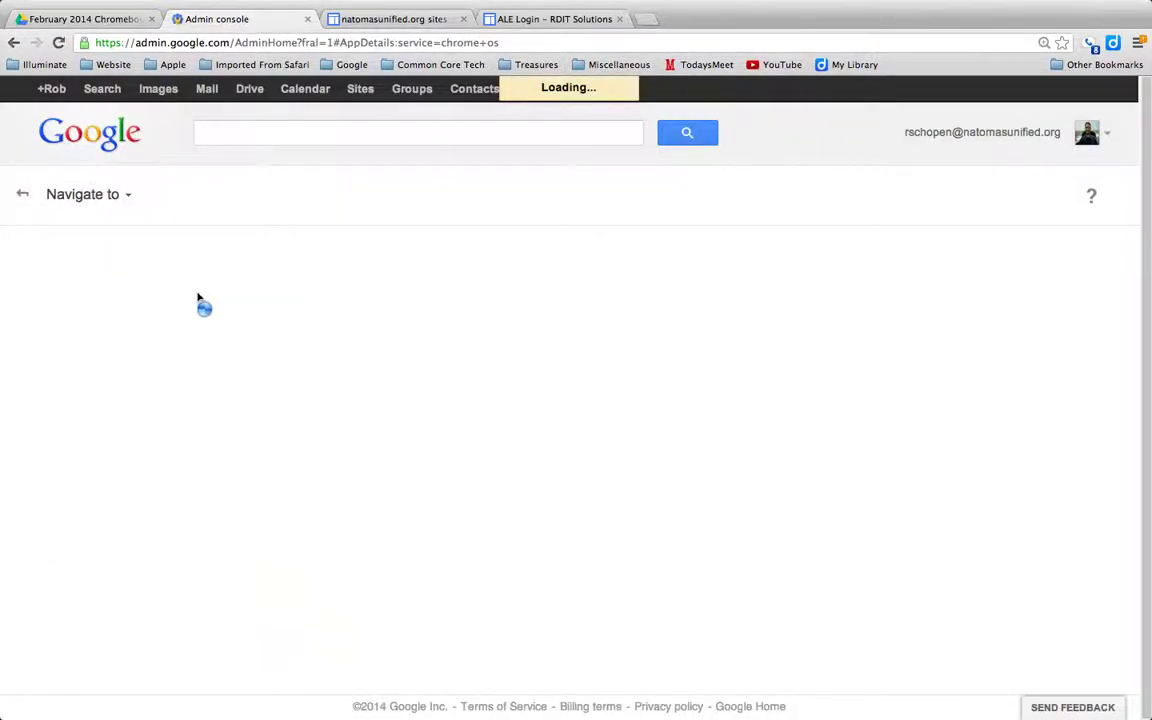
click(306, 391)
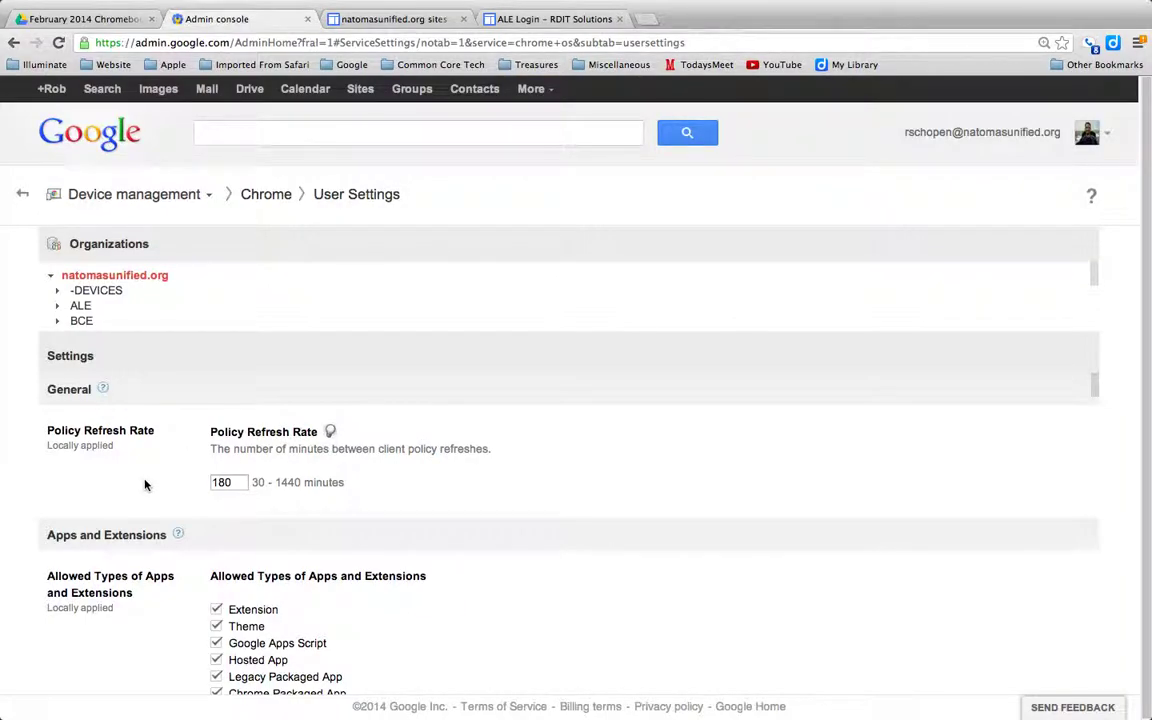
Look through the Chrome user settings from Policy Refresh Rate to the Startup section
scroll(145, 485, down, 3)
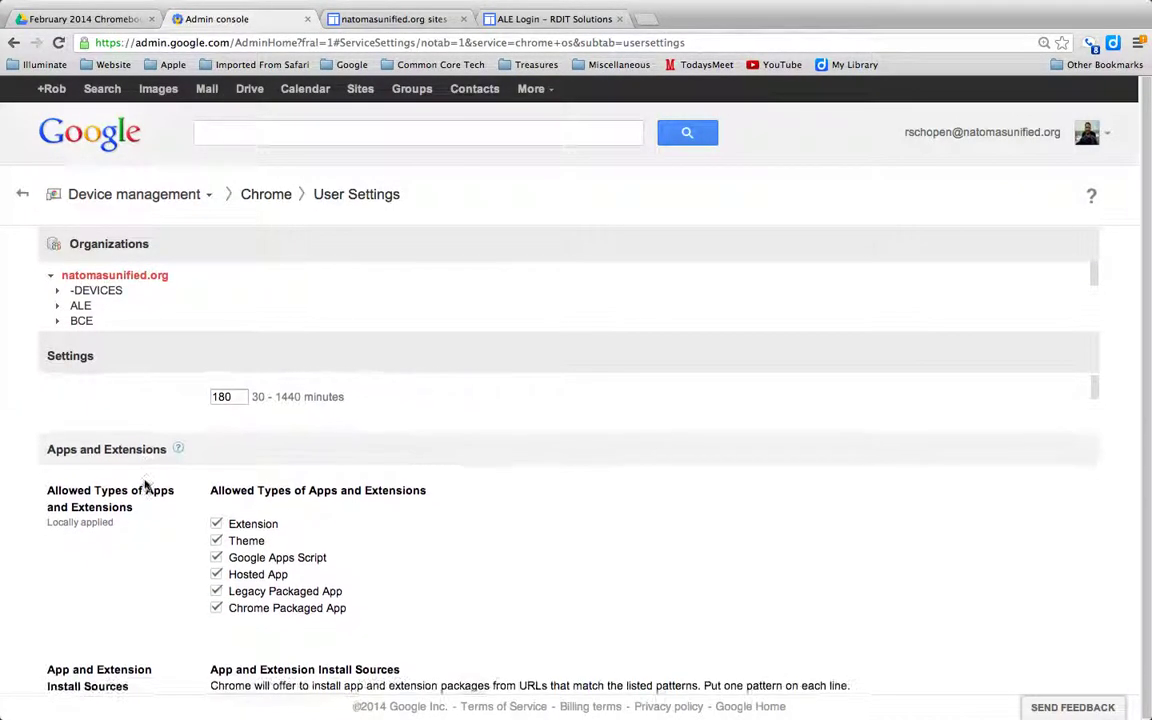
scroll(145, 485, down, 10)
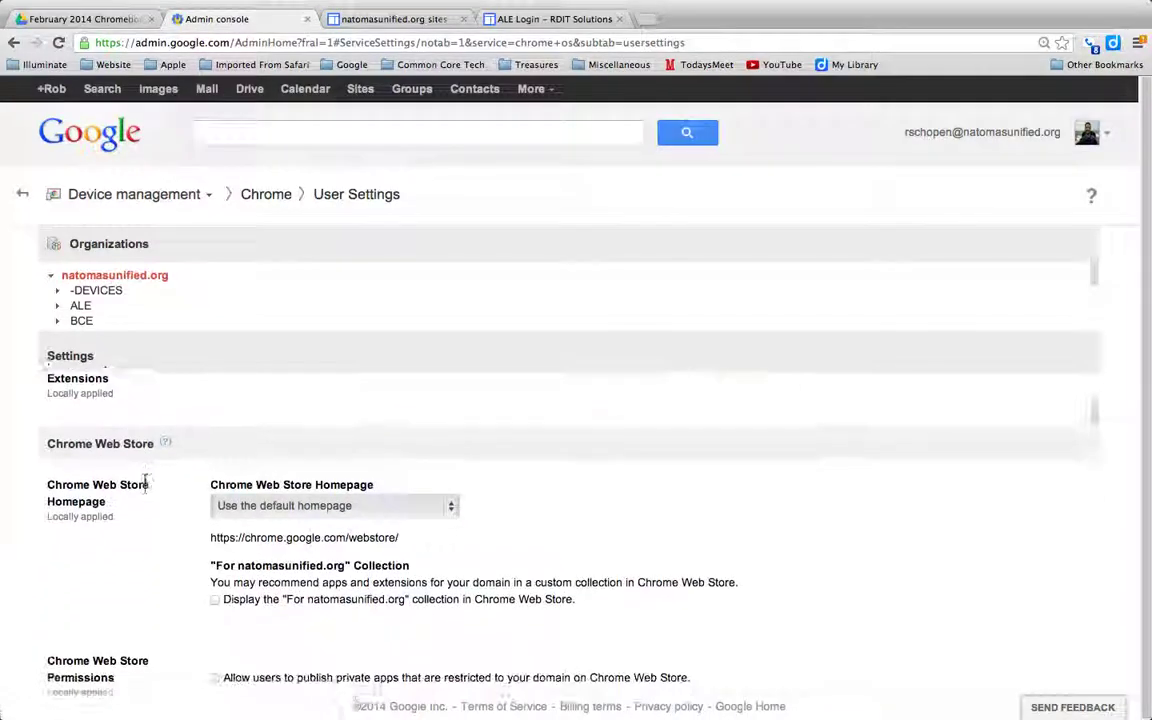
scroll(145, 485, up, 5)
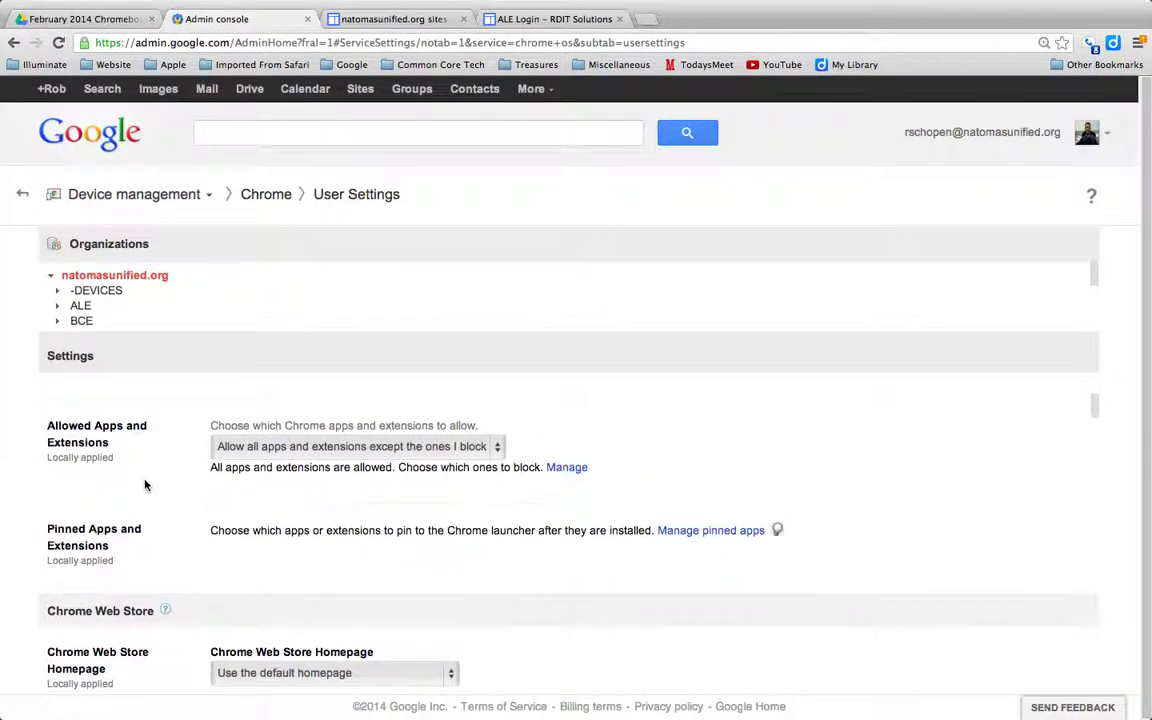
scroll(145, 485, down, 12)
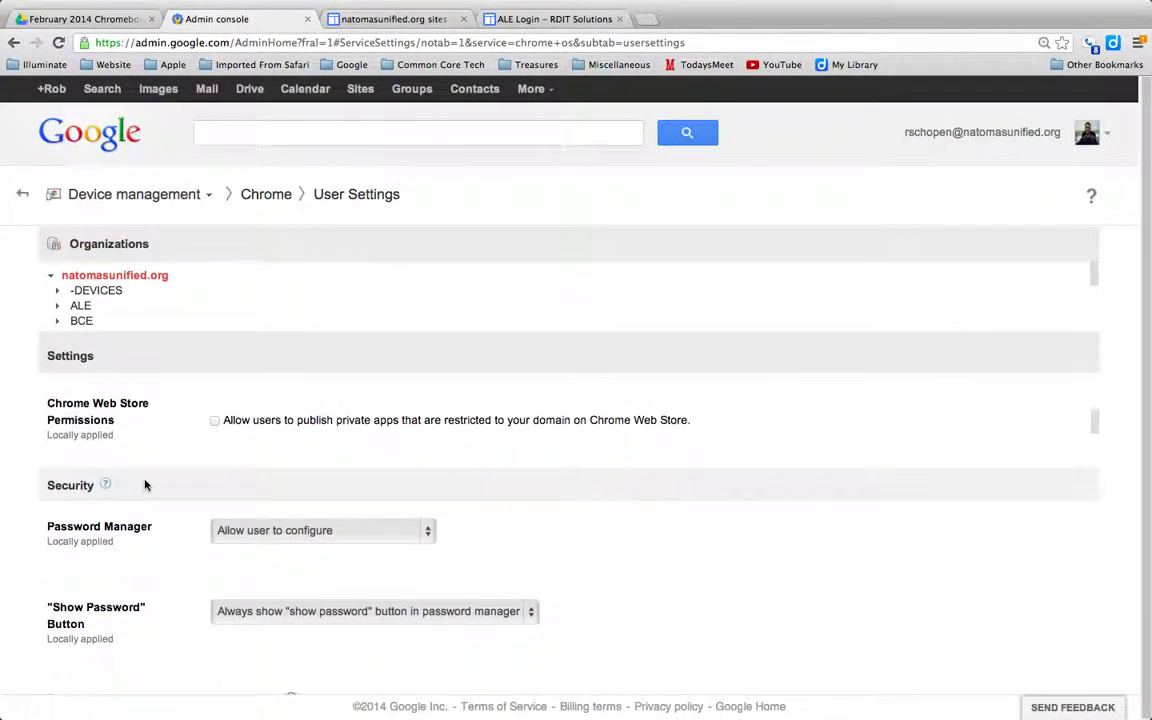
scroll(145, 485, down, 8)
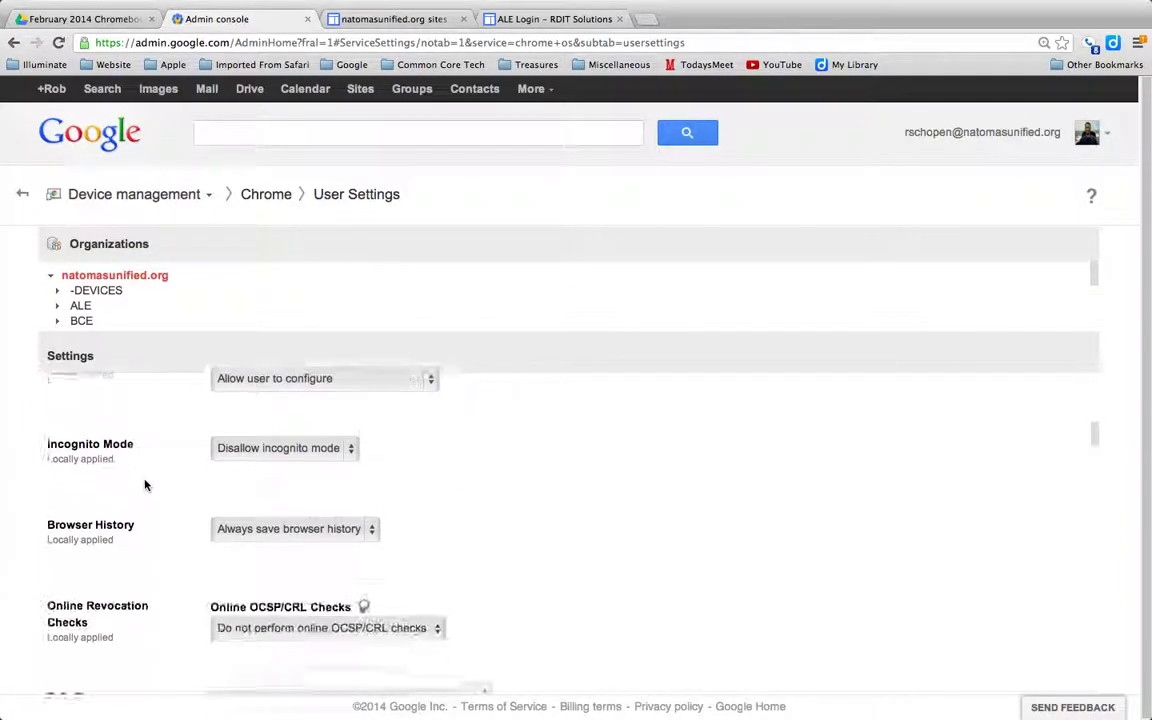
scroll(145, 485, down, 10)
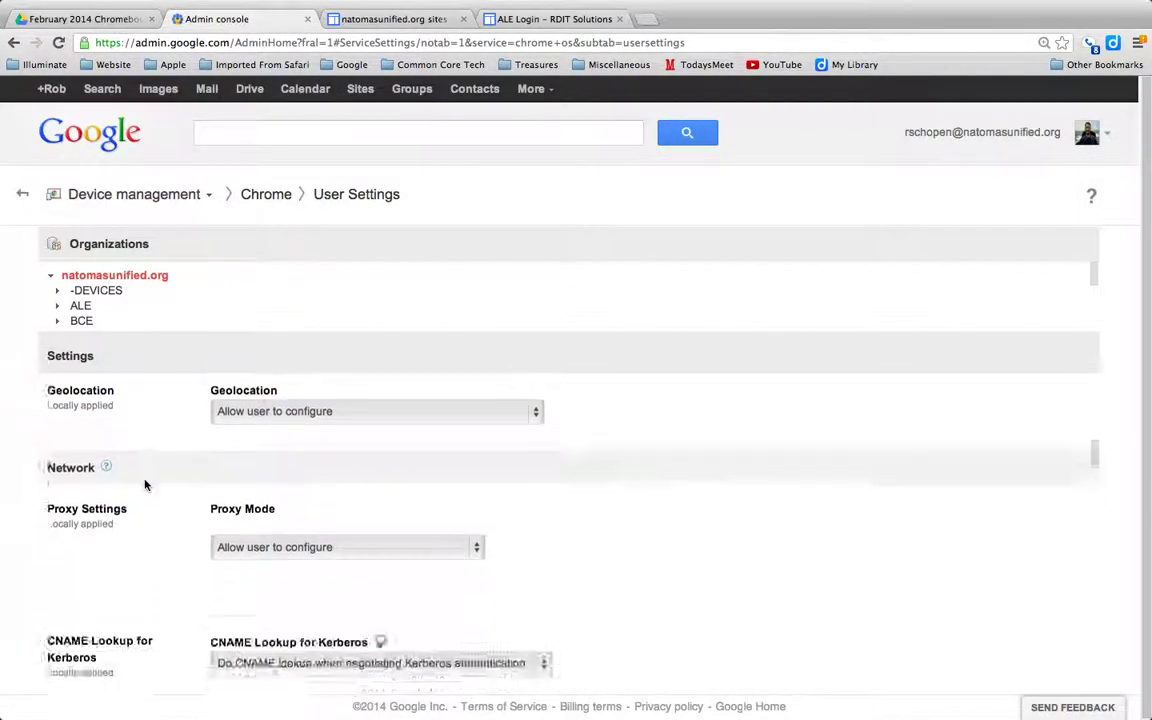
scroll(145, 485, down, 6)
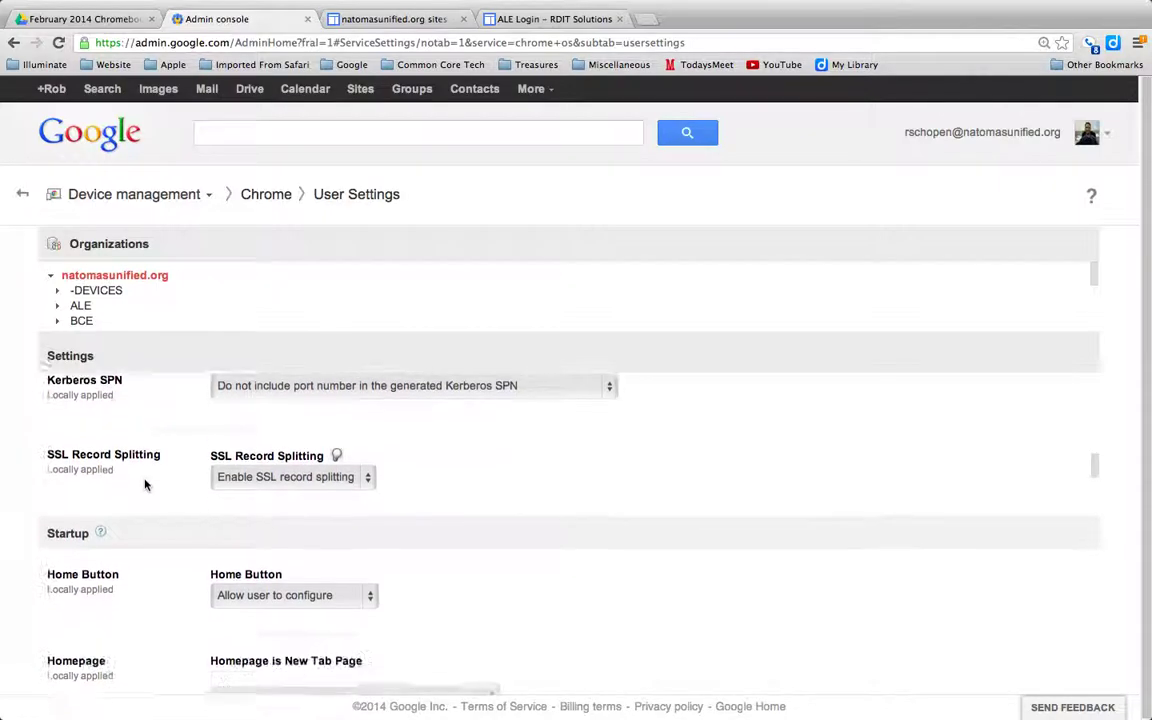
scroll(145, 485, down, 1)
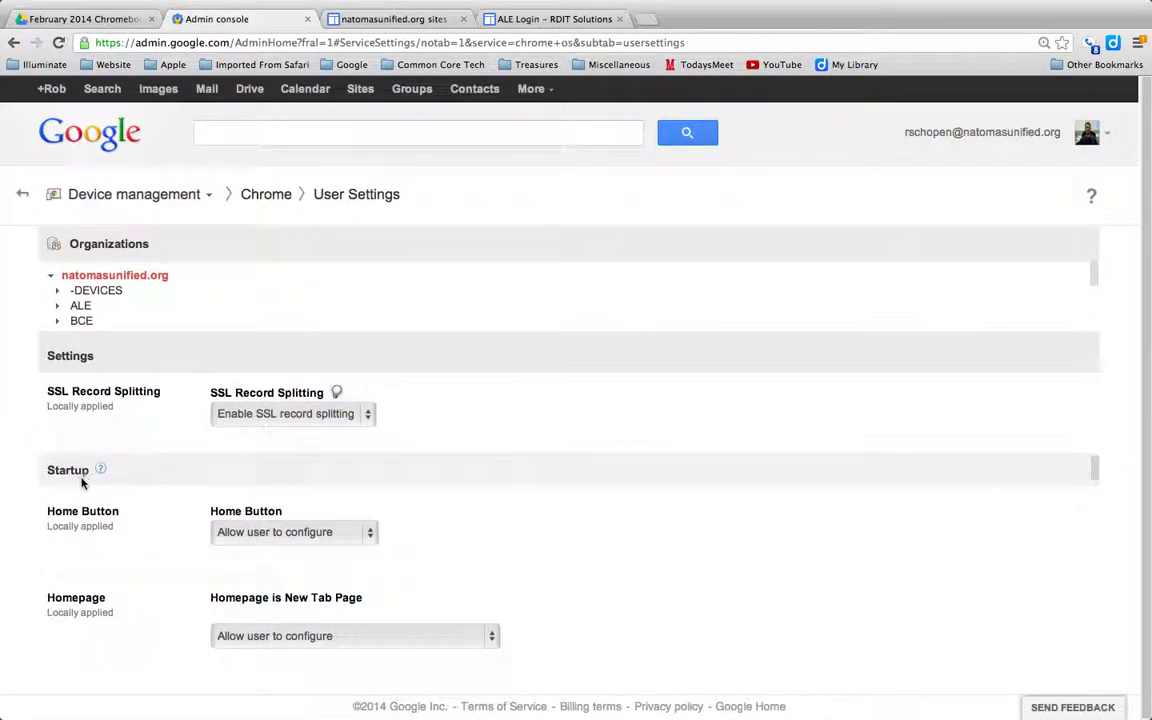
scroll(136, 546, down, 4)
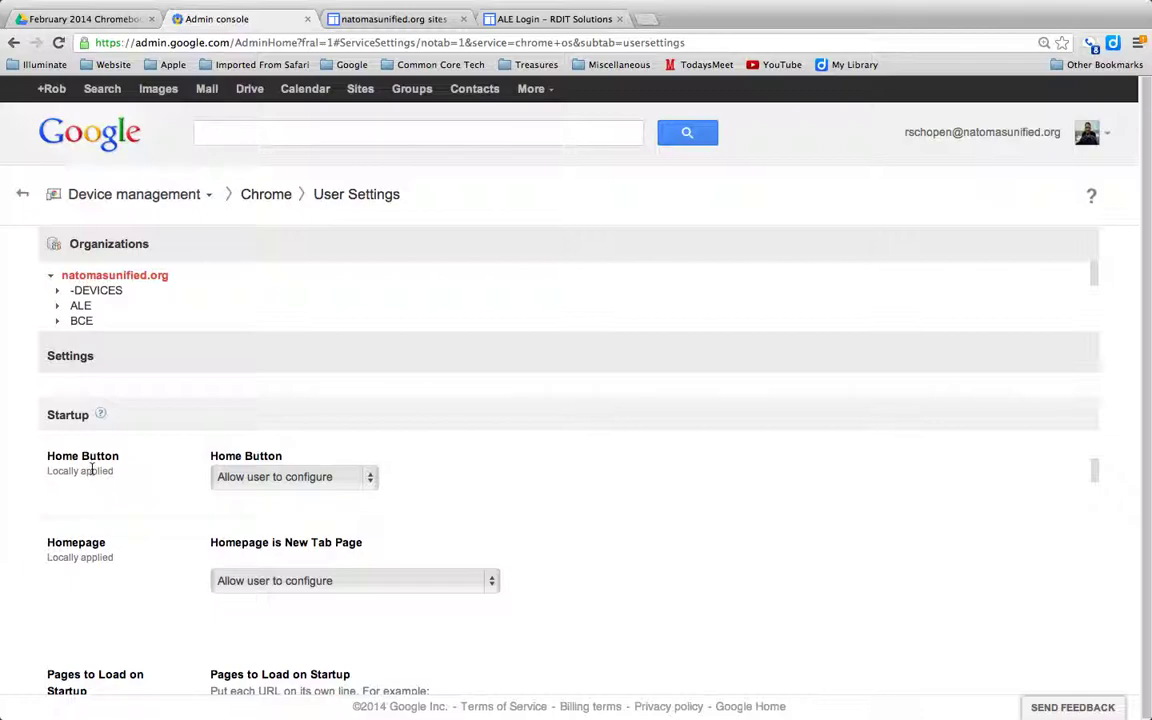
Review the Home Button options and leave the setting on "Allow user to configure"
click(371, 480)
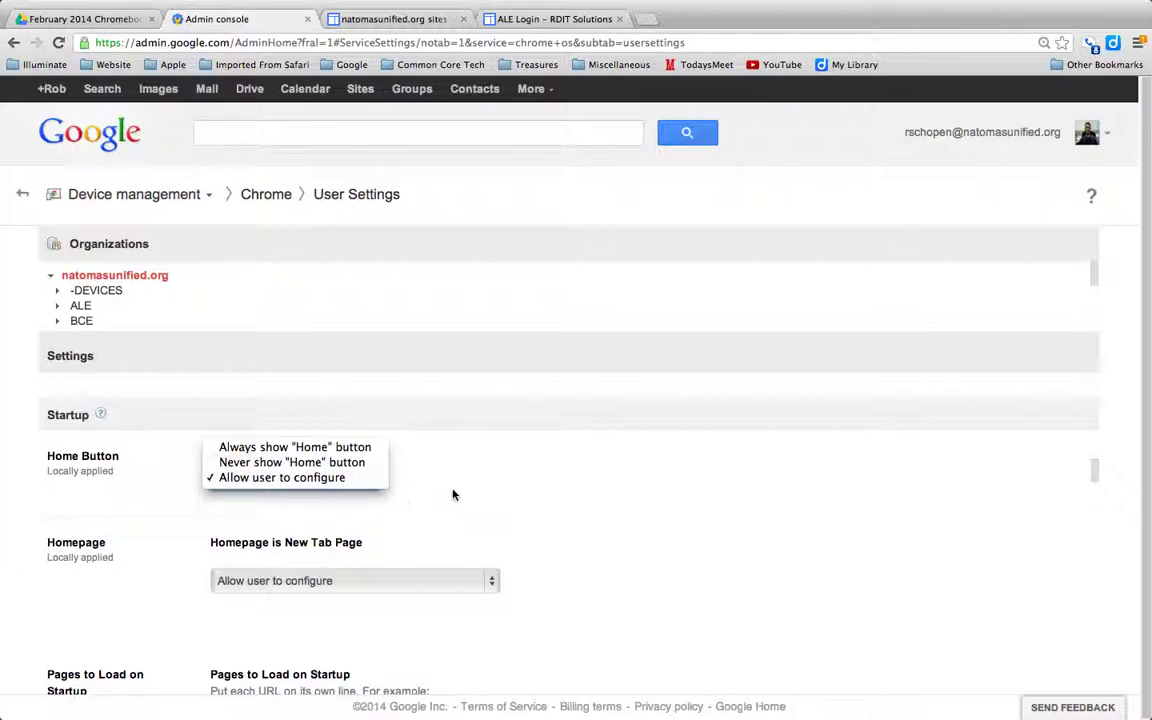
click(452, 494)
click(370, 484)
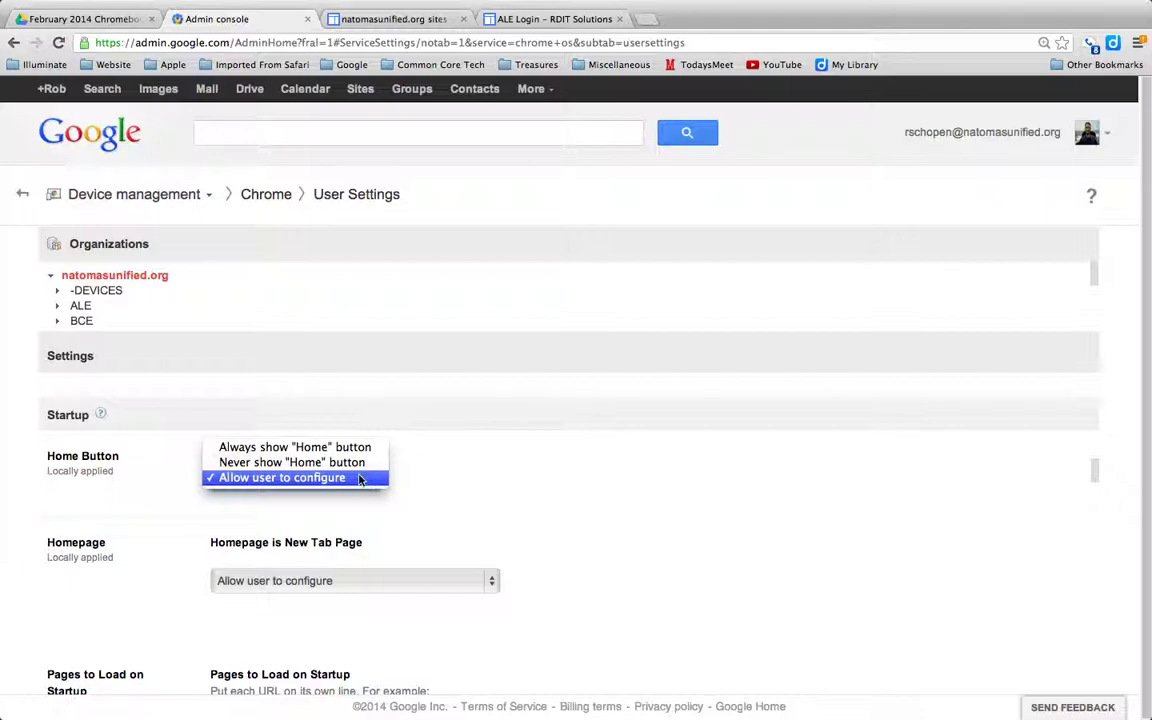
click(409, 496)
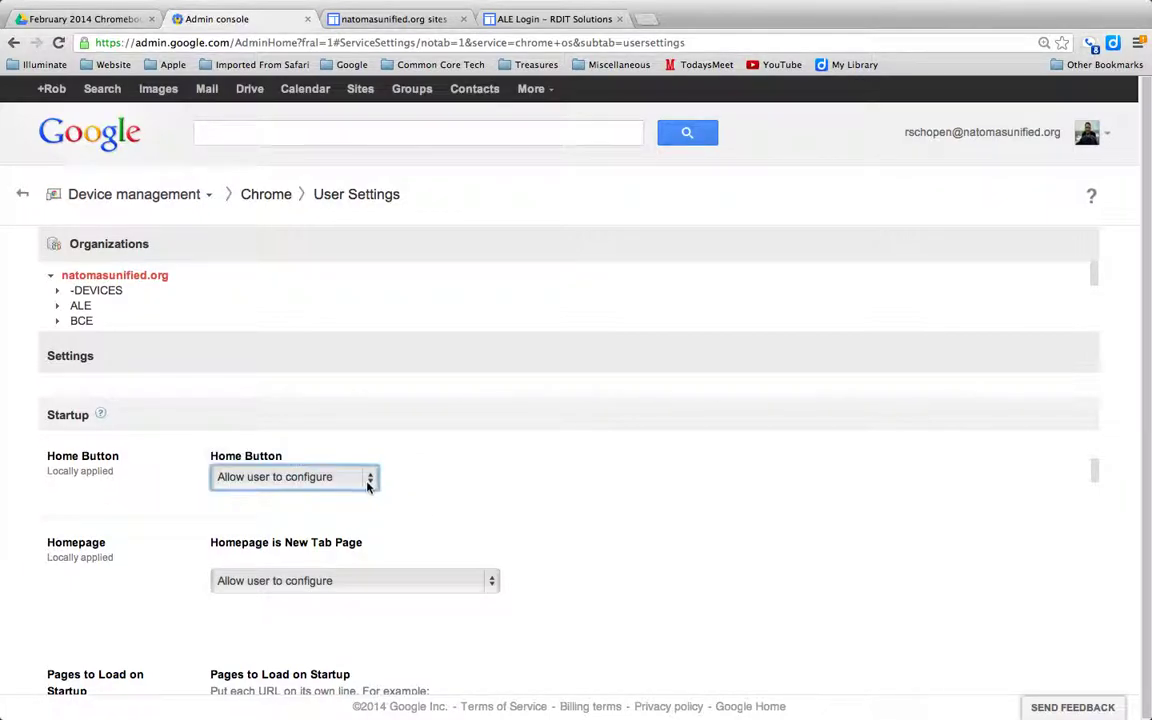
click(367, 485)
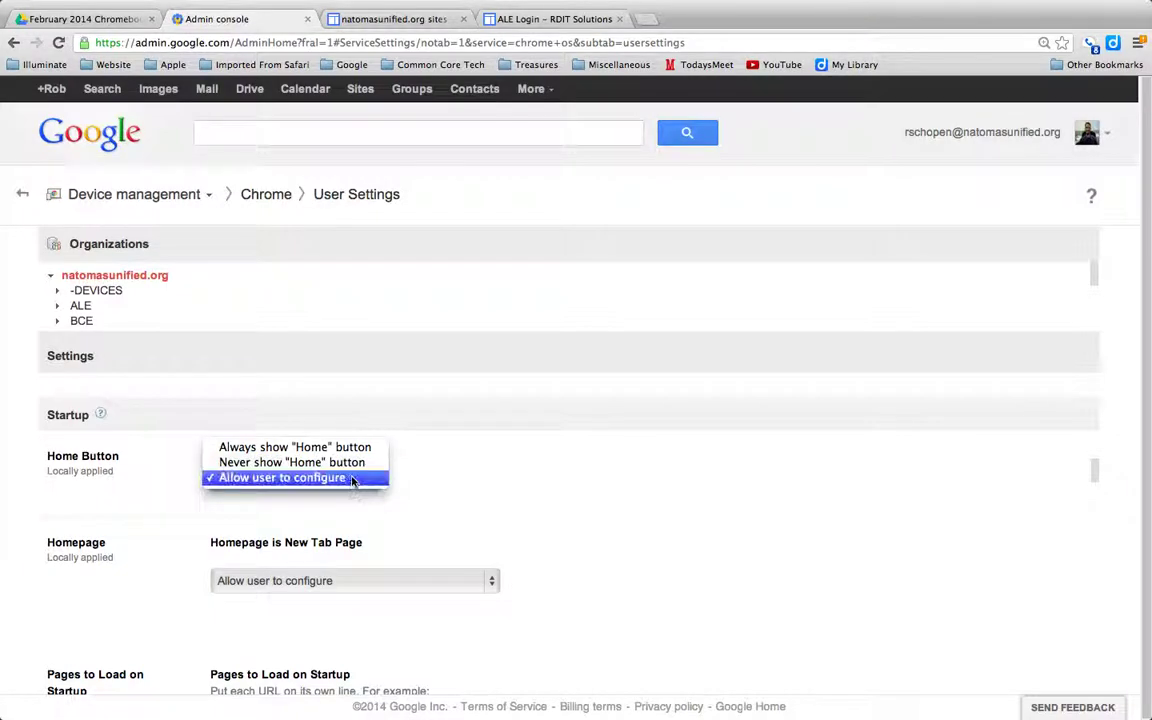
click(370, 481)
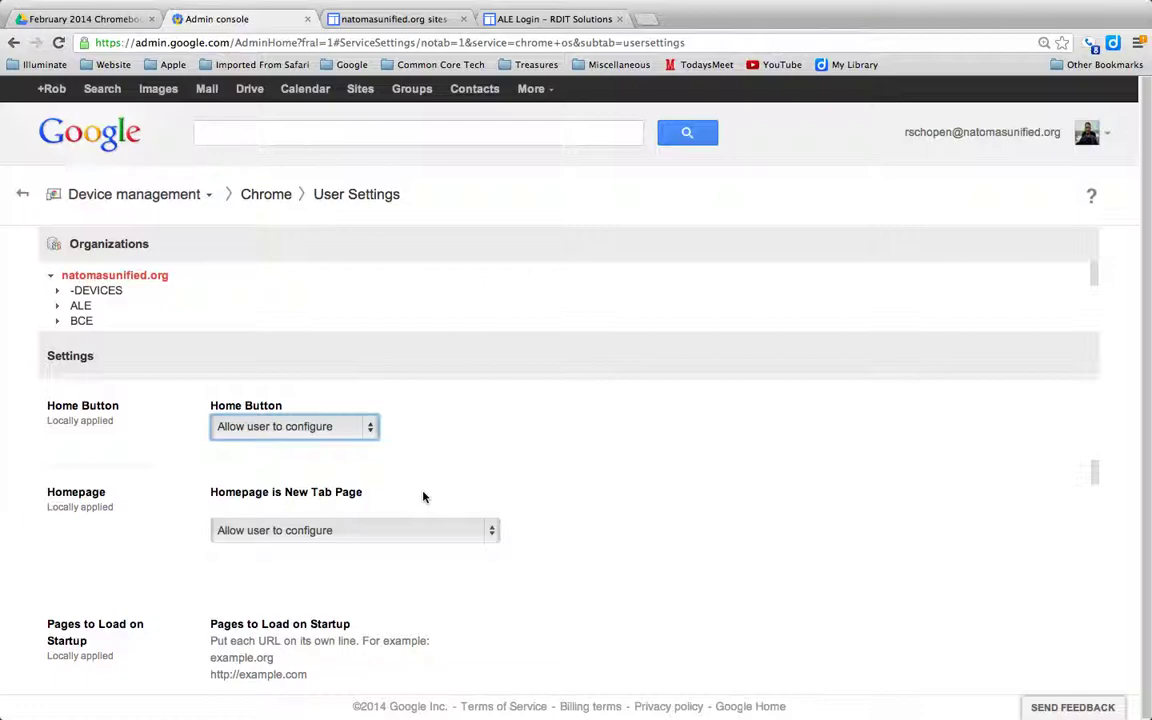
Set the Homepage option to "Homepage is always the Homepage URL, set below" and activate the Homepage URL field
scroll(423, 496, down, 1)
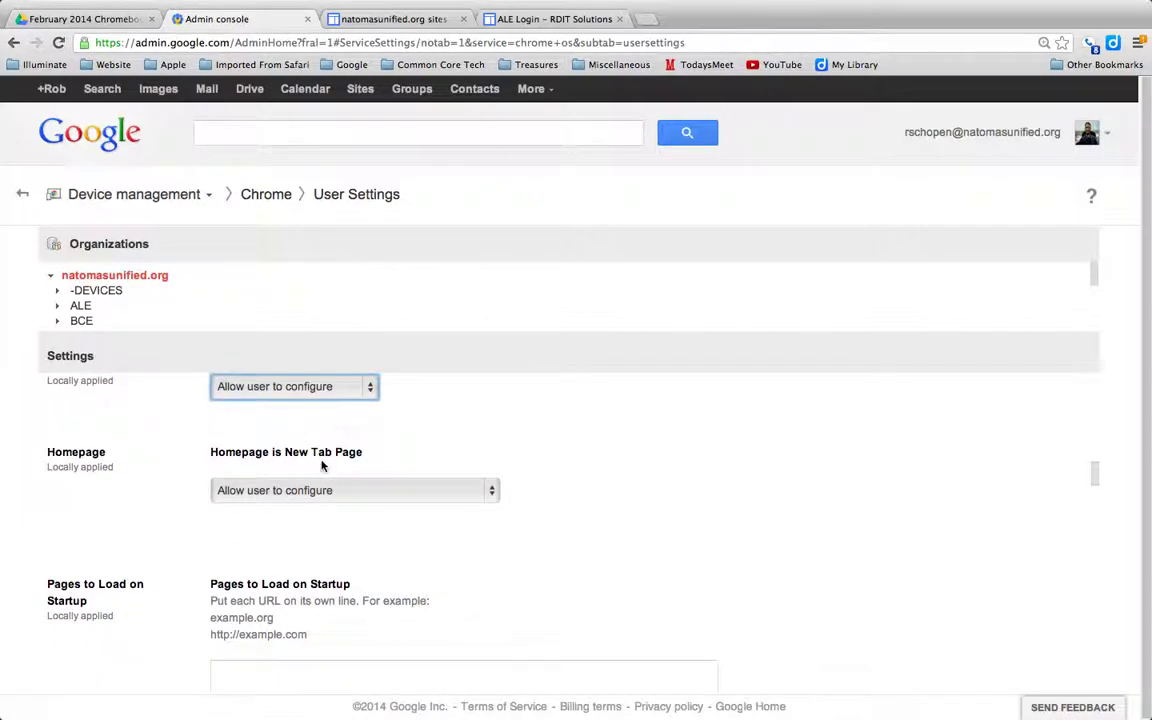
click(468, 492)
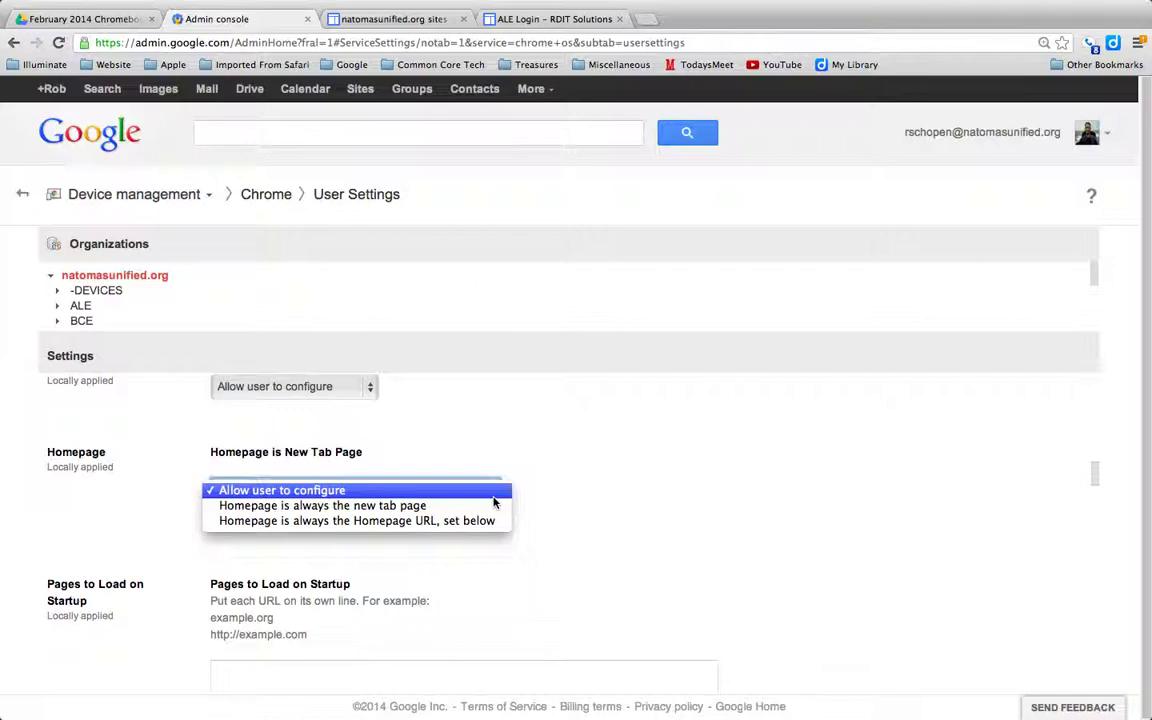
click(453, 521)
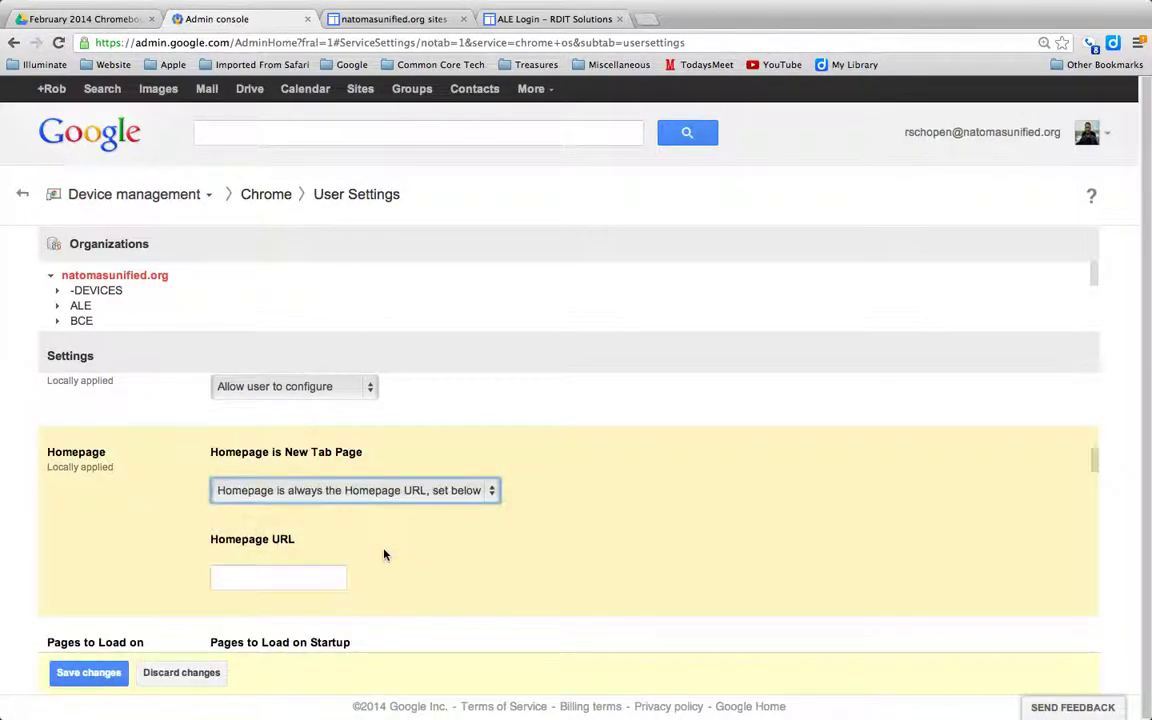
scroll(383, 555, down, 1)
click(219, 527)
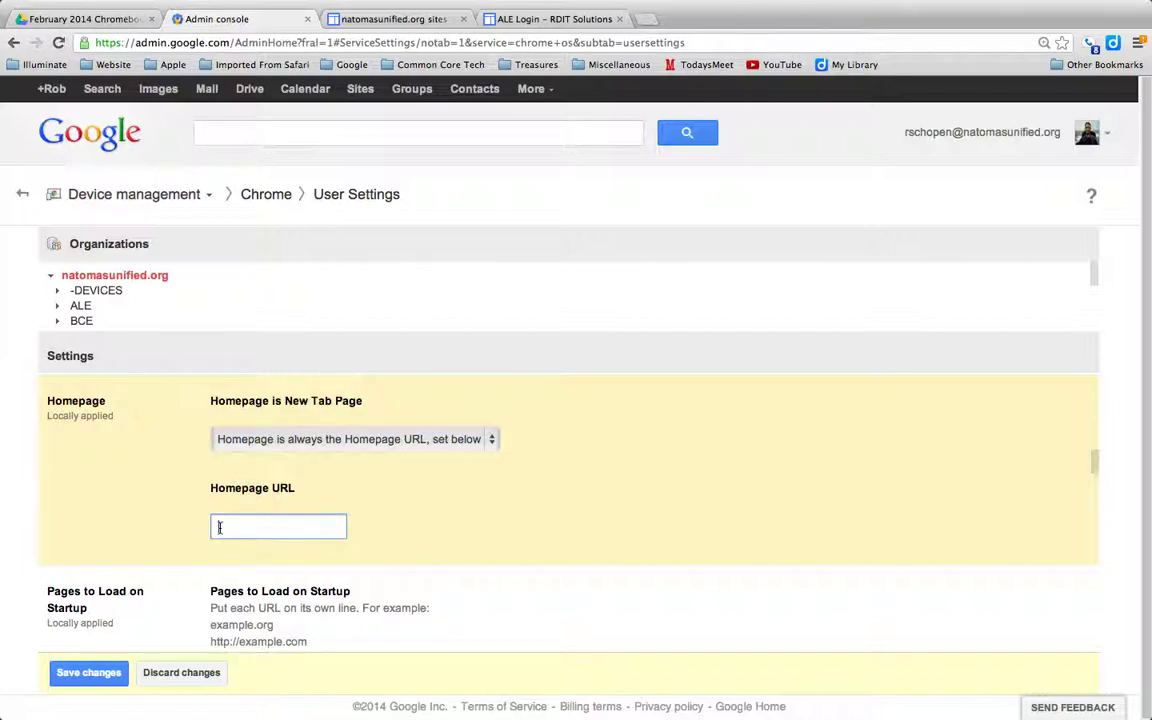
Expand the top-level ALE organization and look at its sub-organizations
click(58, 305)
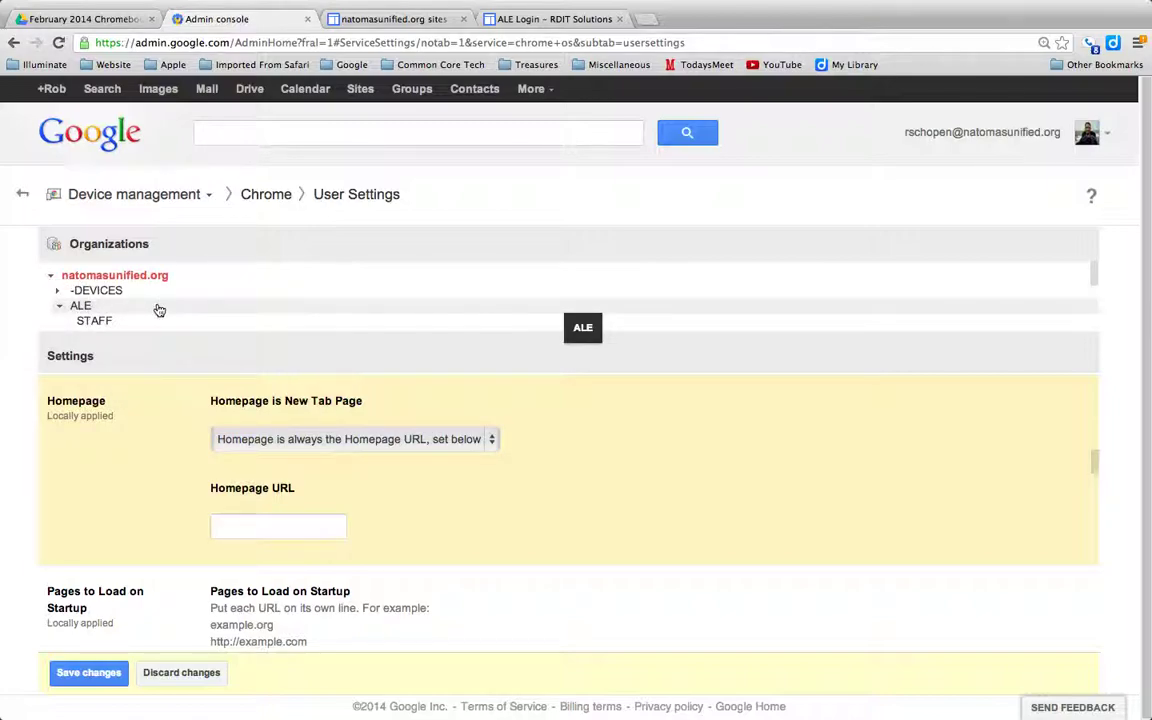
scroll(159, 310, down, 2)
scroll(159, 310, up, 3)
scroll(159, 310, down, 1)
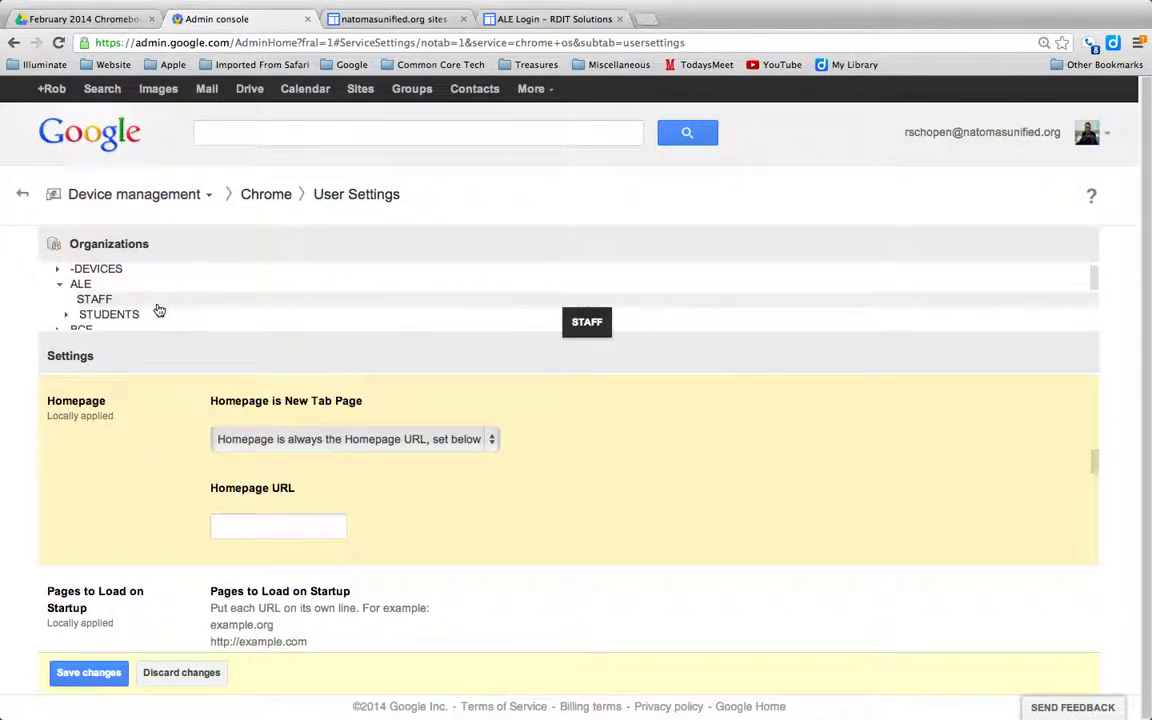
Expand the -DEVICES organization and the ALE unit inside it
click(59, 270)
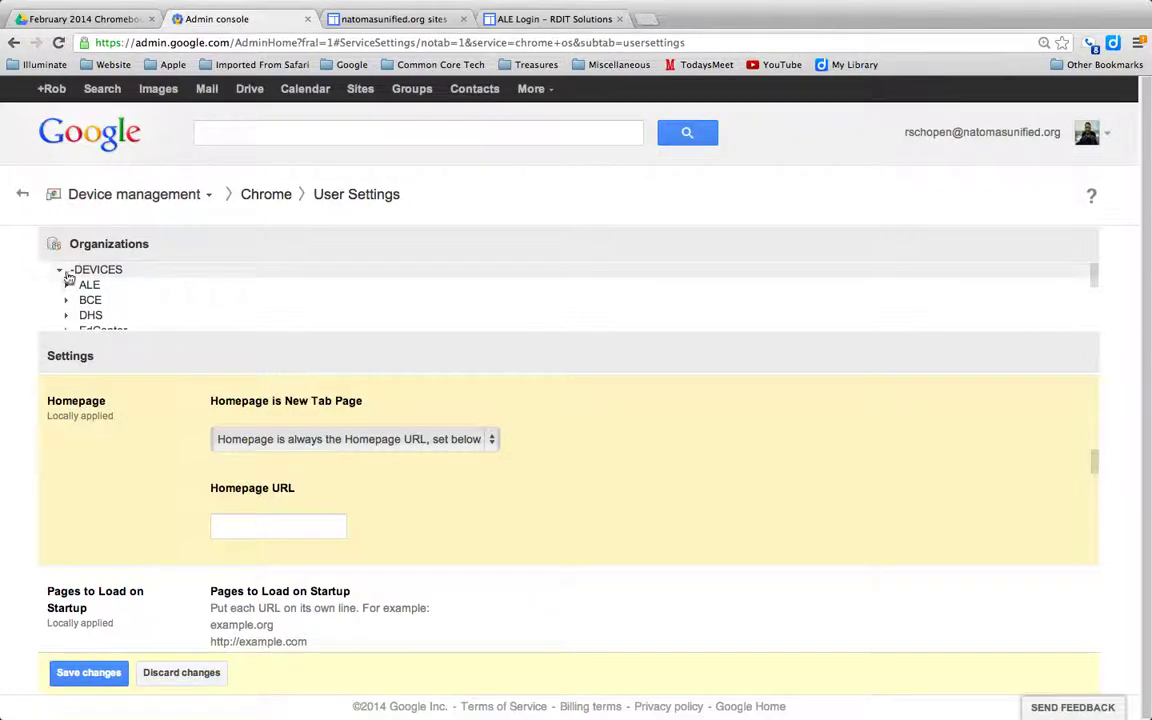
click(58, 274)
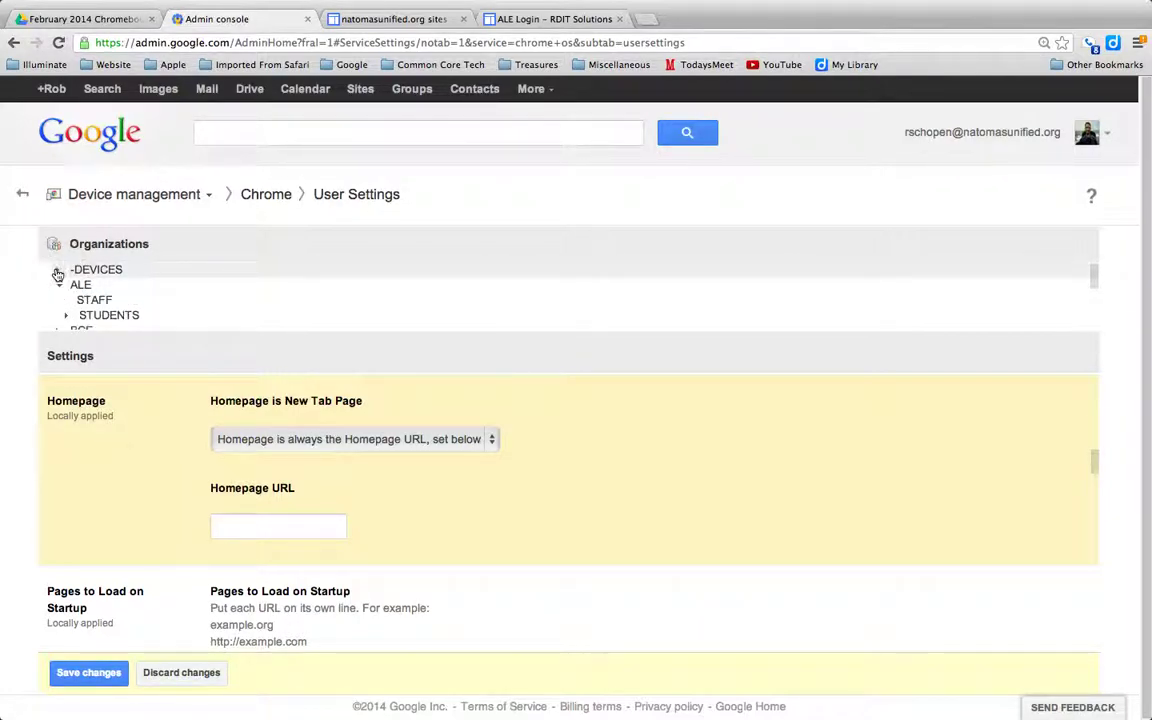
scroll(64, 298, down, 2)
scroll(64, 299, up, 3)
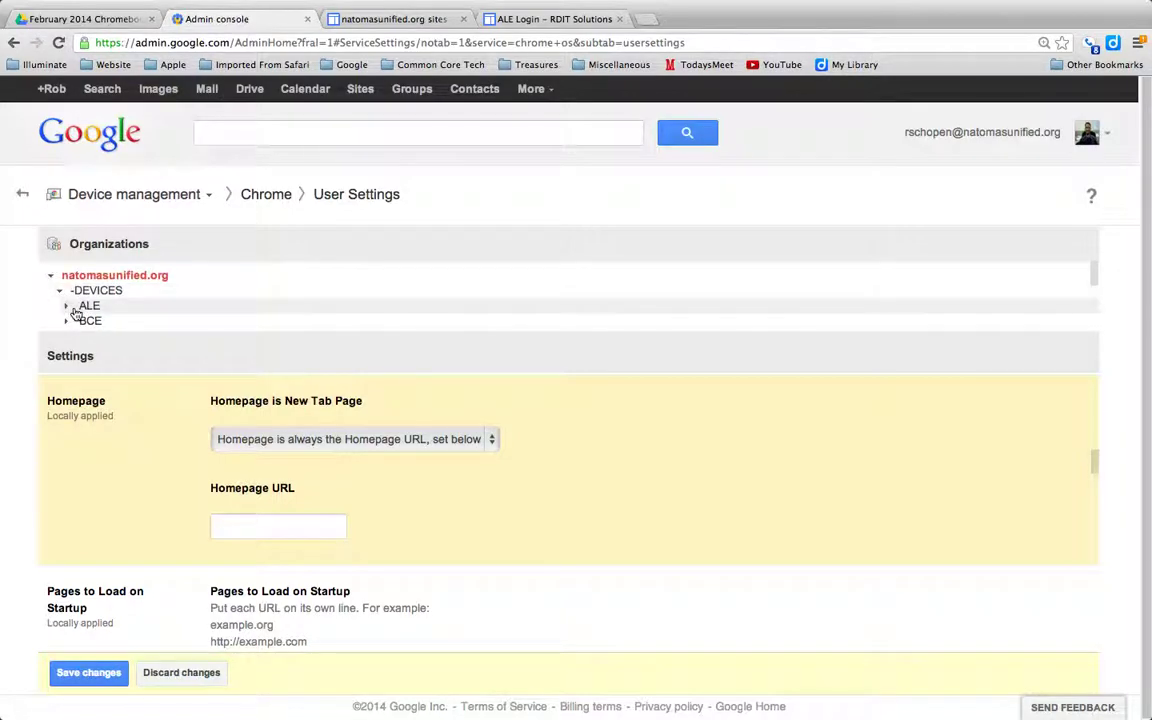
click(68, 309)
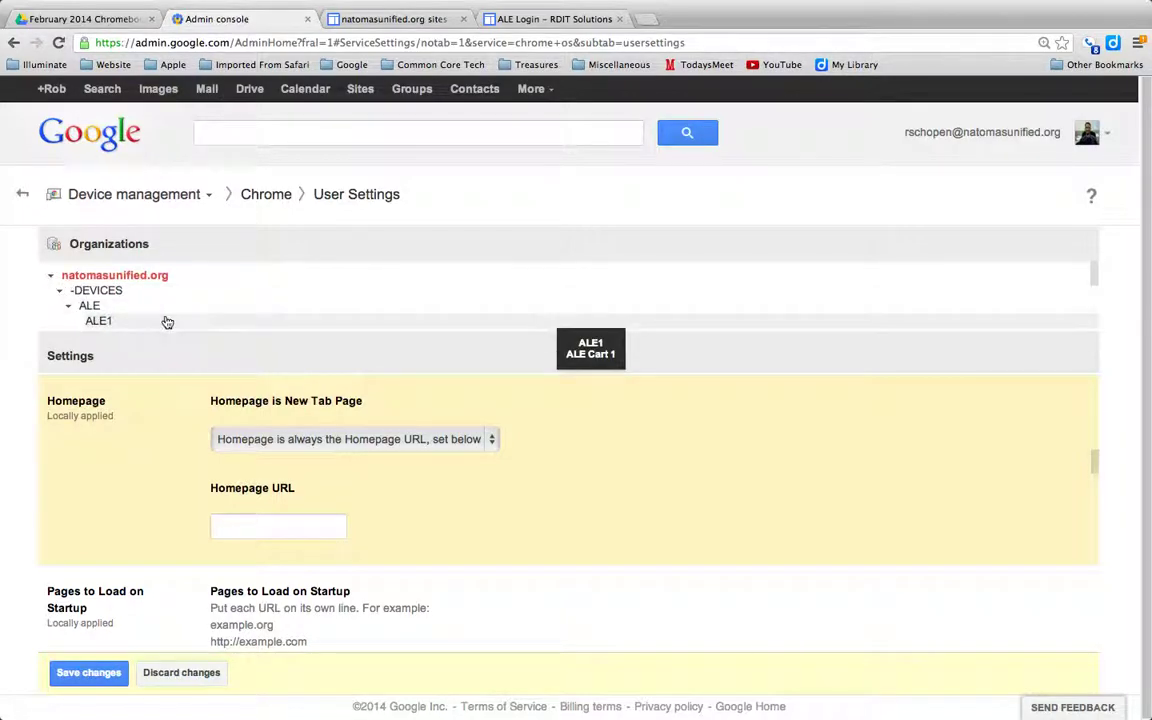
Examine the ALE cart units and the other school units listed under -DEVICES
scroll(166, 322, down, 2)
scroll(167, 322, down, 2)
scroll(167, 322, up, 4)
scroll(167, 322, down, 5)
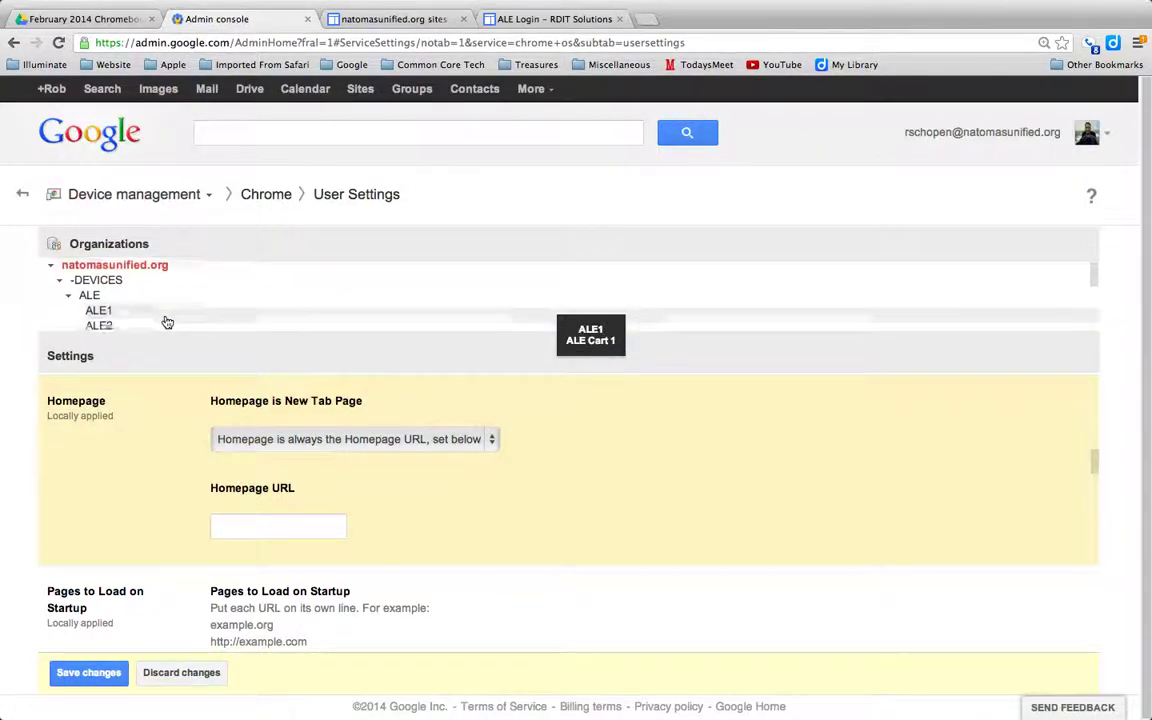
scroll(167, 322, down, 2)
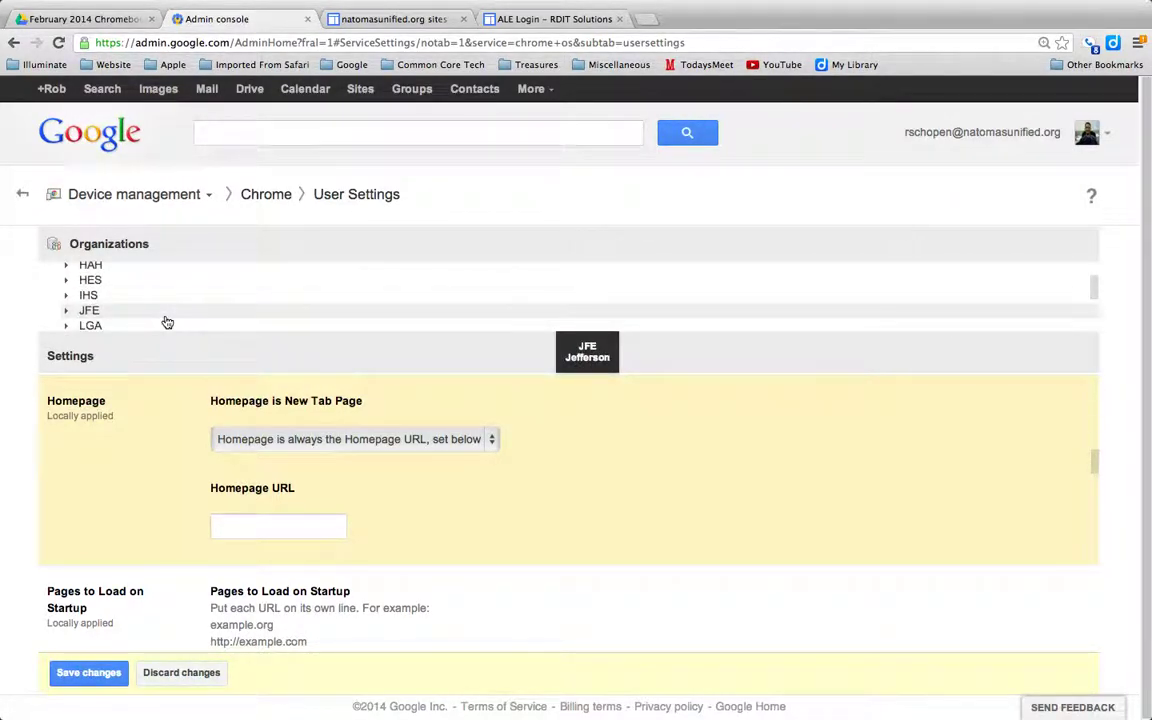
scroll(167, 322, up, 4)
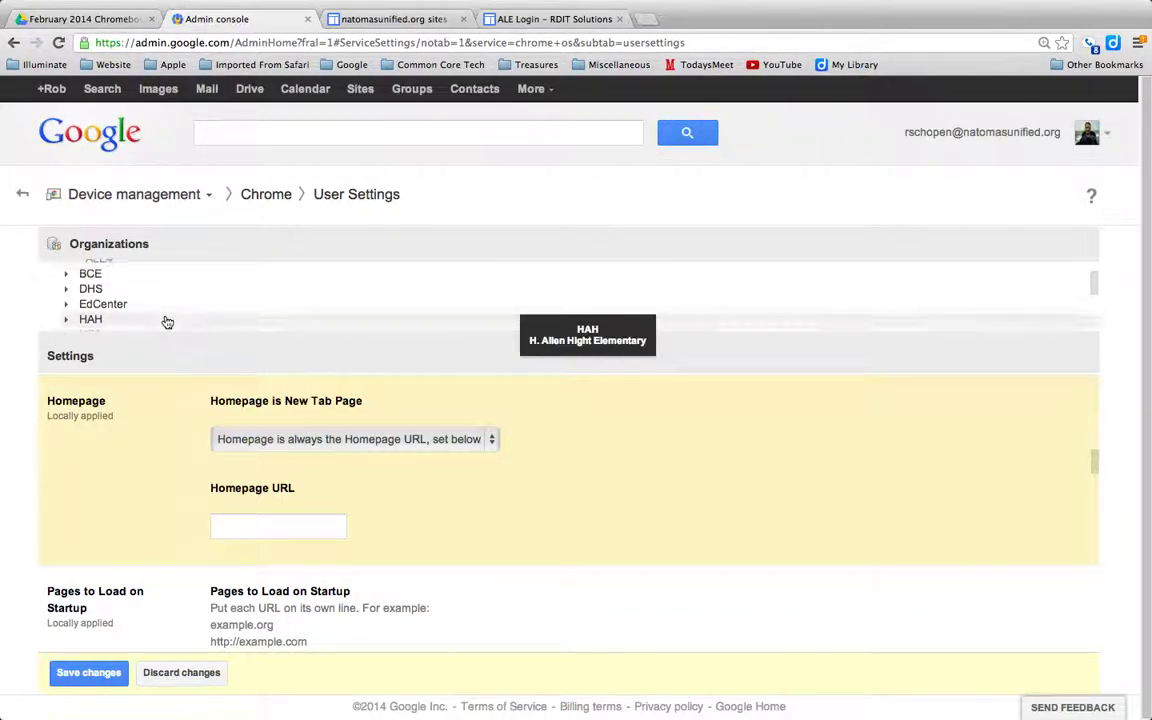
scroll(167, 322, up, 2)
scroll(167, 322, down, 5)
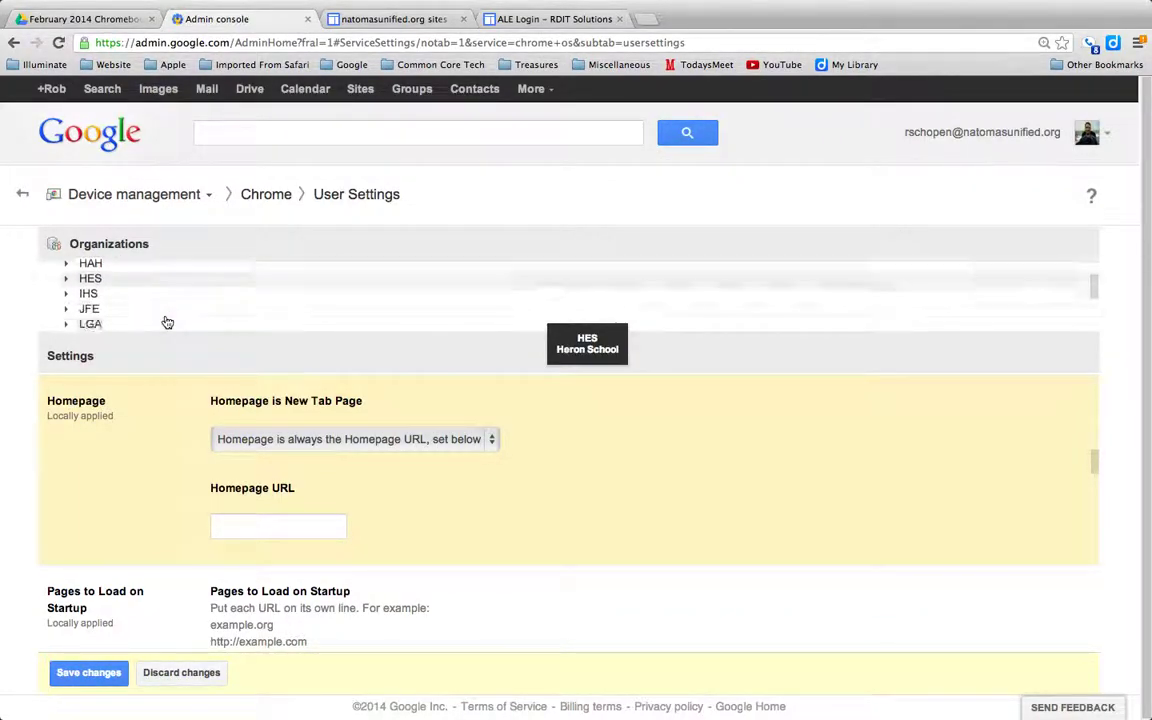
scroll(167, 322, down, 1)
scroll(167, 322, up, 5)
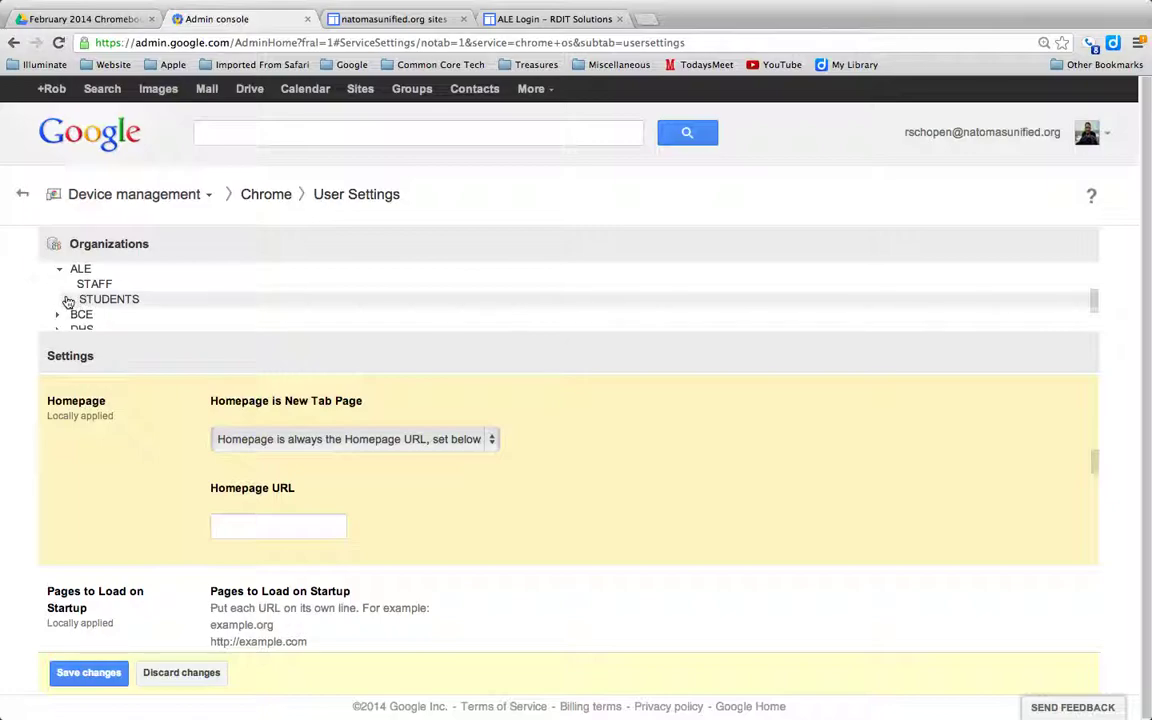
Expand STUDENTS under the top-level ALE organization and review its grade-level units and the school organizations below
click(67, 301)
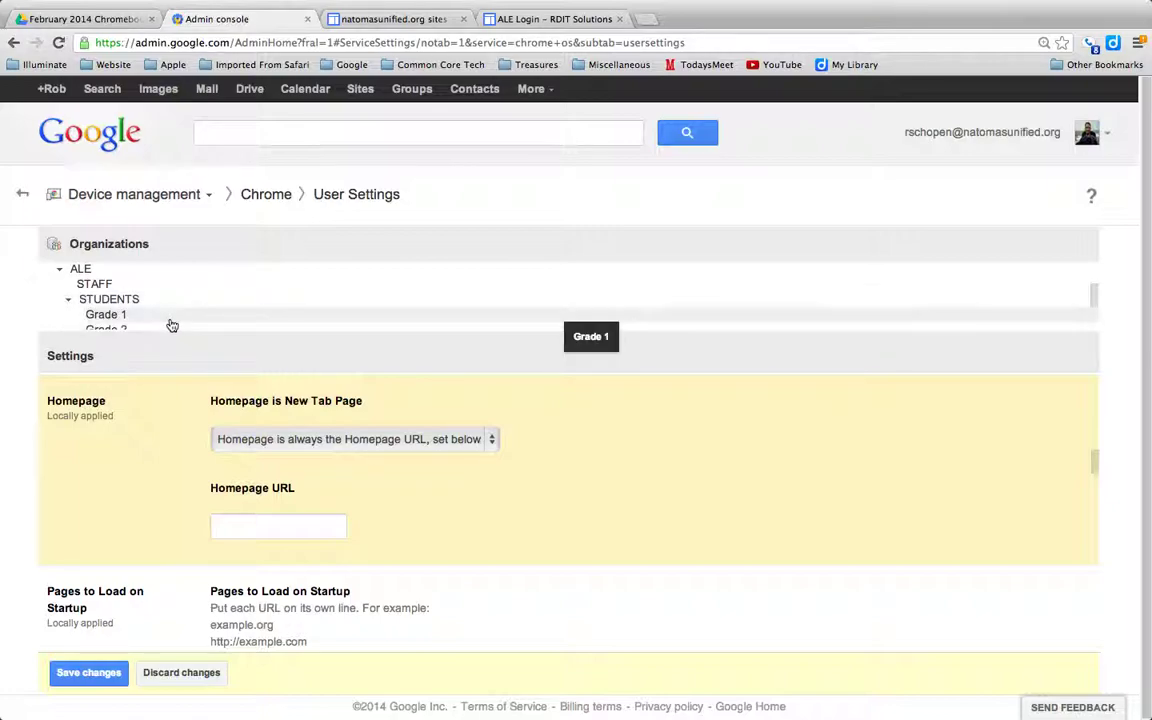
scroll(170, 324, down, 2)
scroll(172, 325, down, 5)
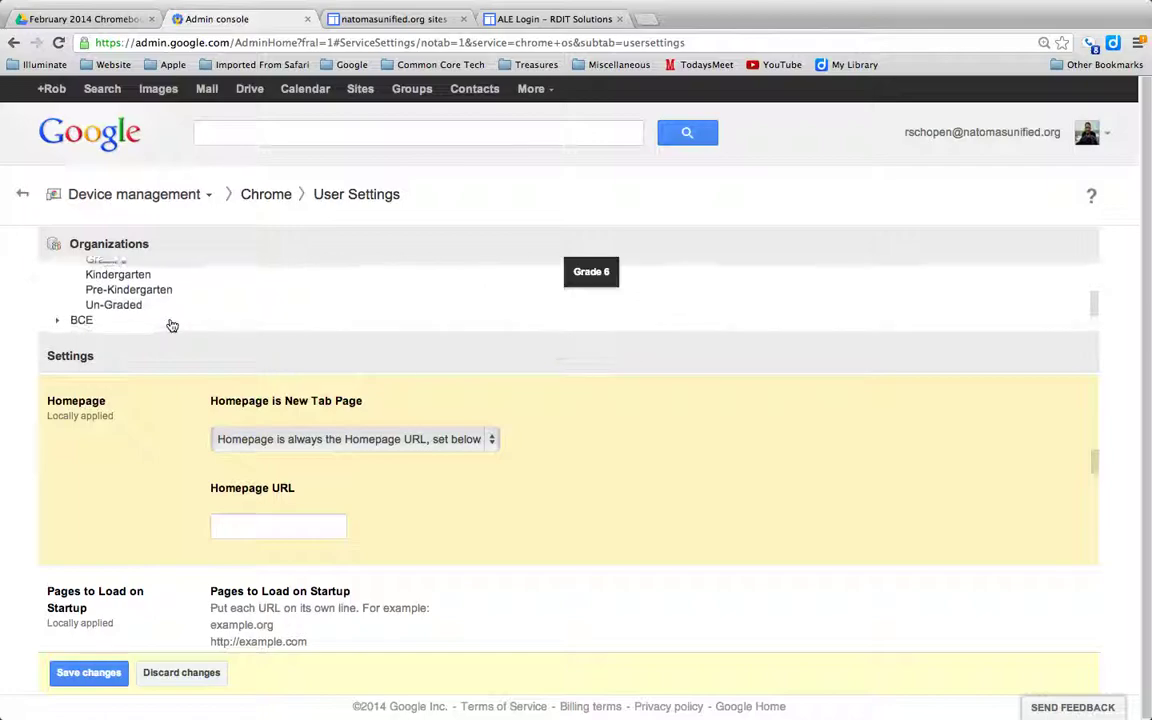
scroll(172, 325, down, 3)
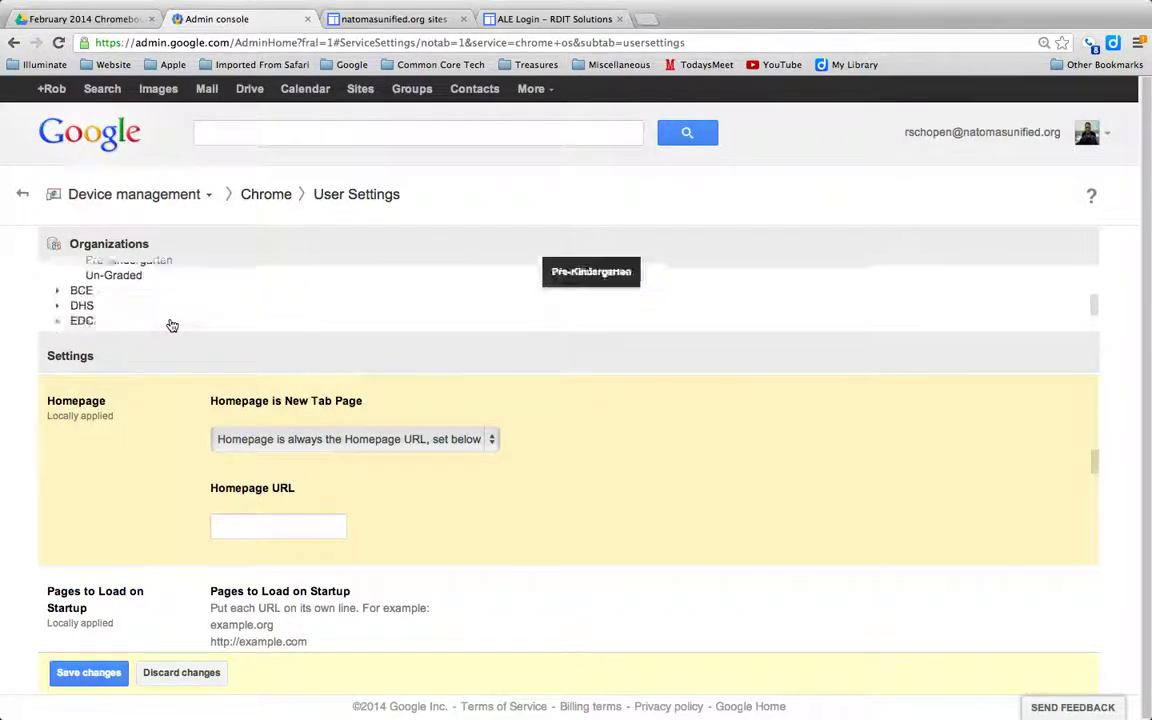
scroll(172, 325, down, 3)
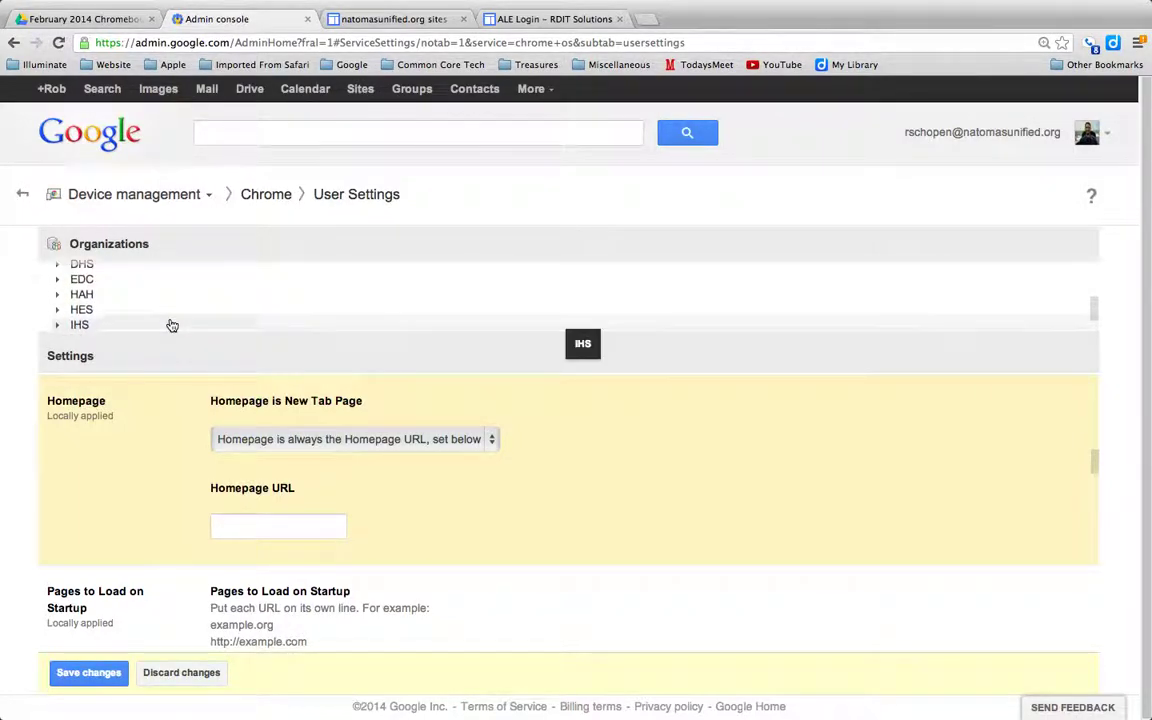
scroll(172, 325, down, 4)
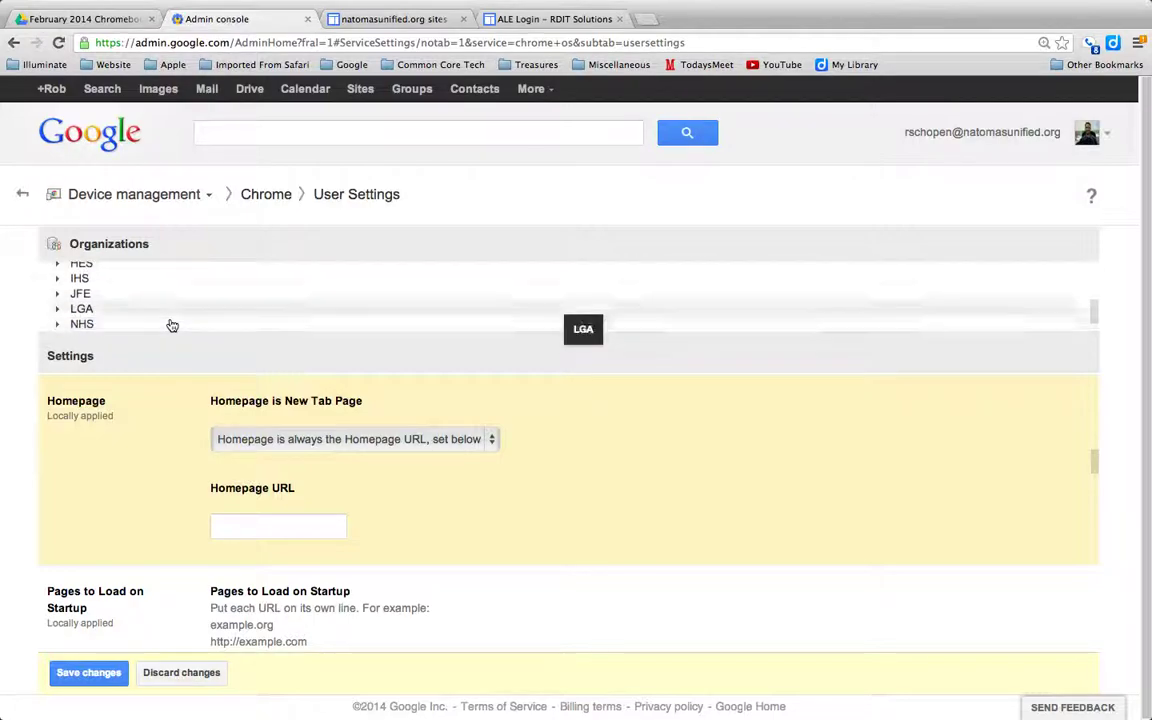
scroll(172, 325, up, 5)
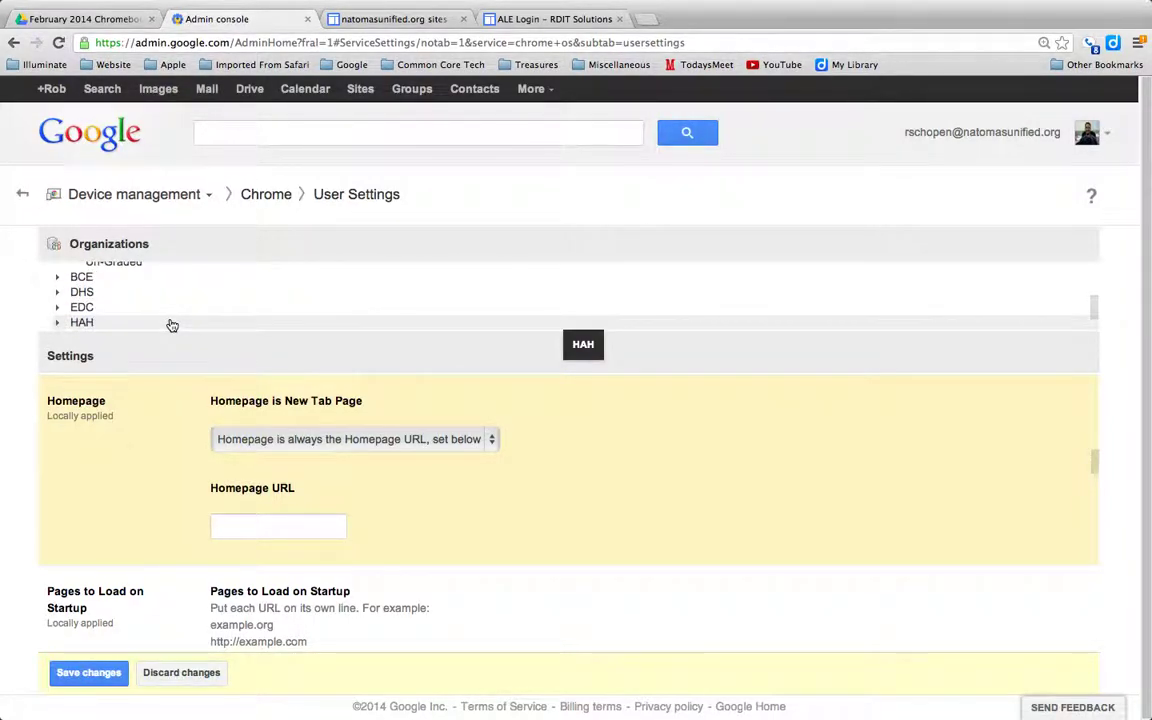
Select the ALE unit under -DEVICES in the organization tree to edit its user settings
scroll(172, 325, up, 3)
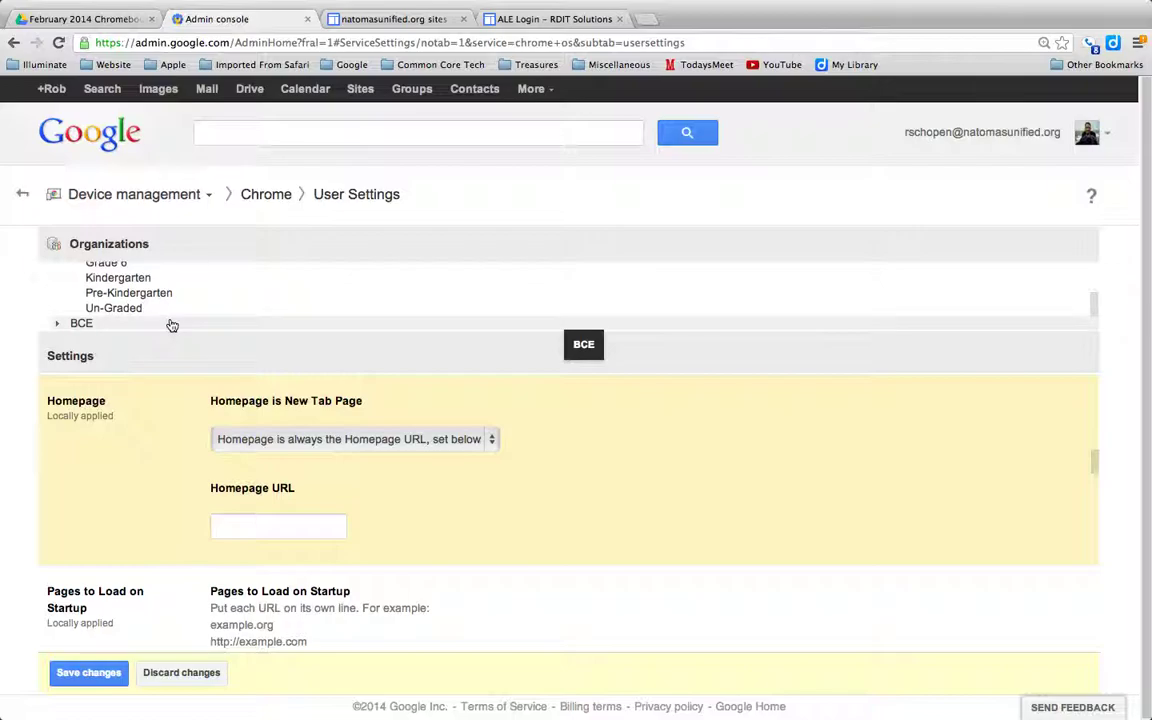
scroll(257, 303, up, 8)
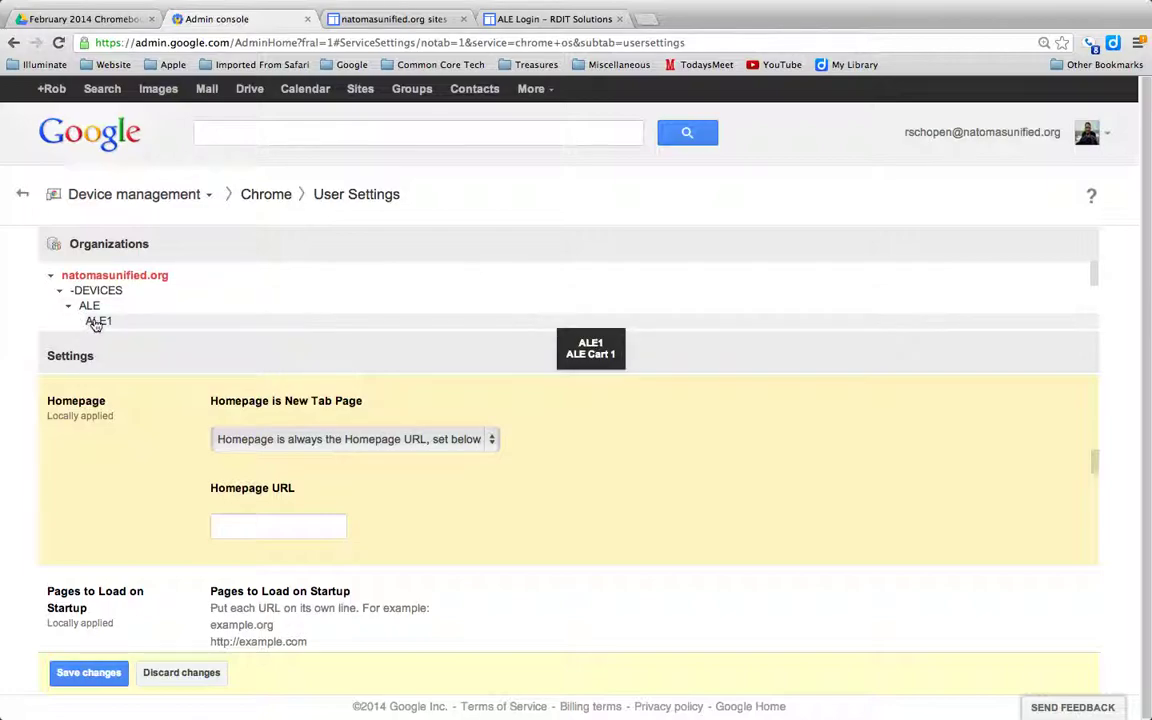
scroll(92, 325, down, 2)
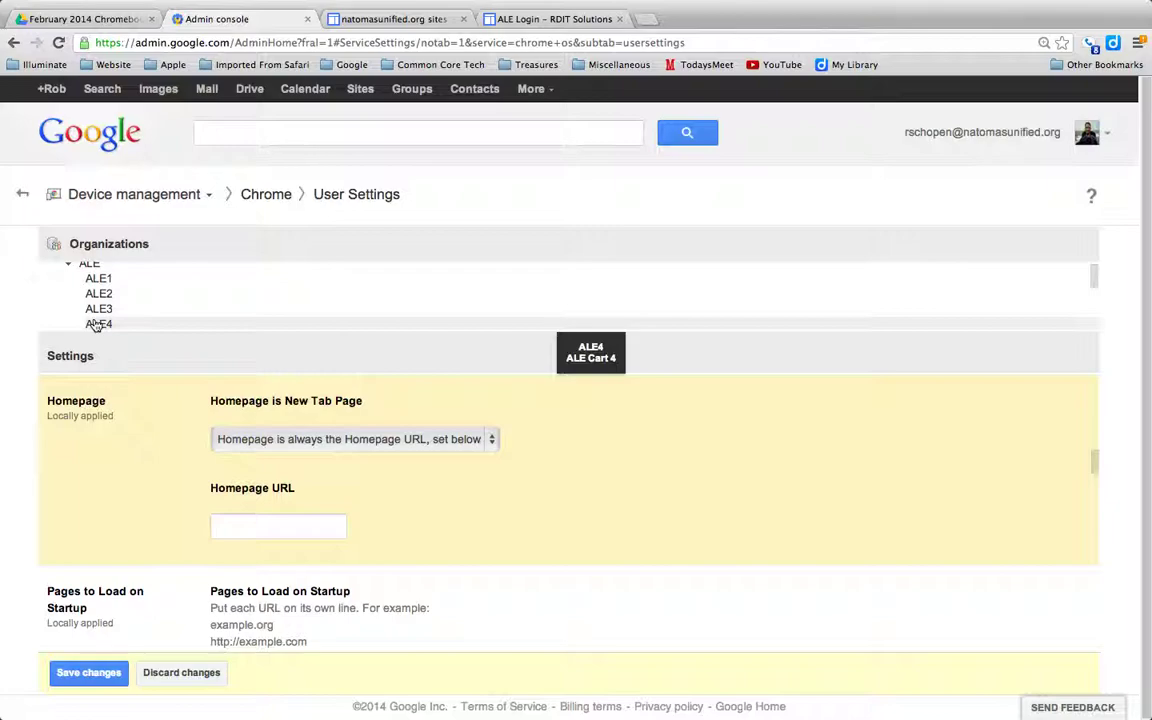
scroll(95, 310, up, 1)
click(89, 273)
click(672, 278)
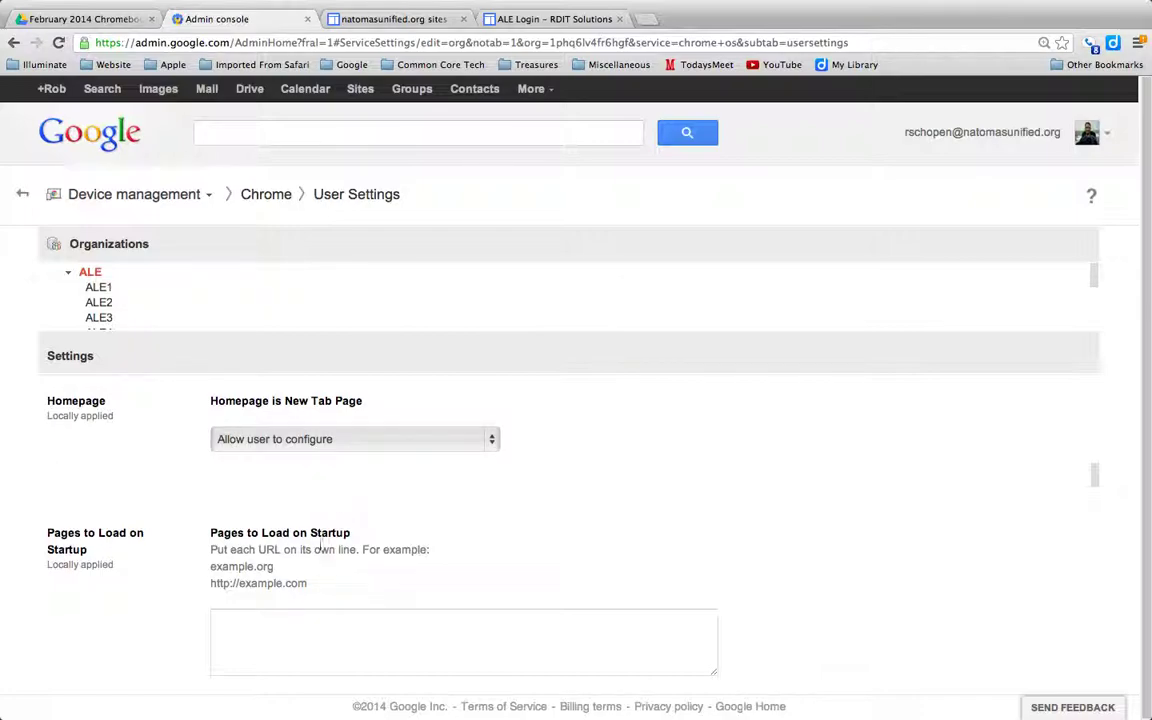
click(221, 621)
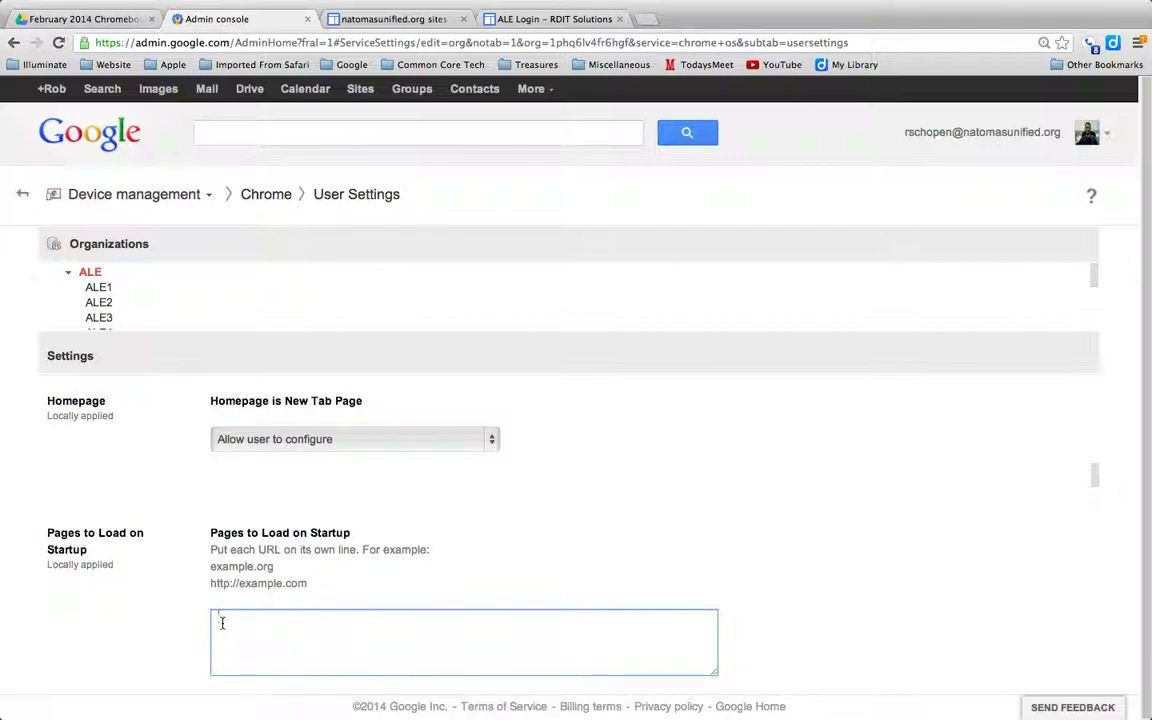
right_click(222, 623)
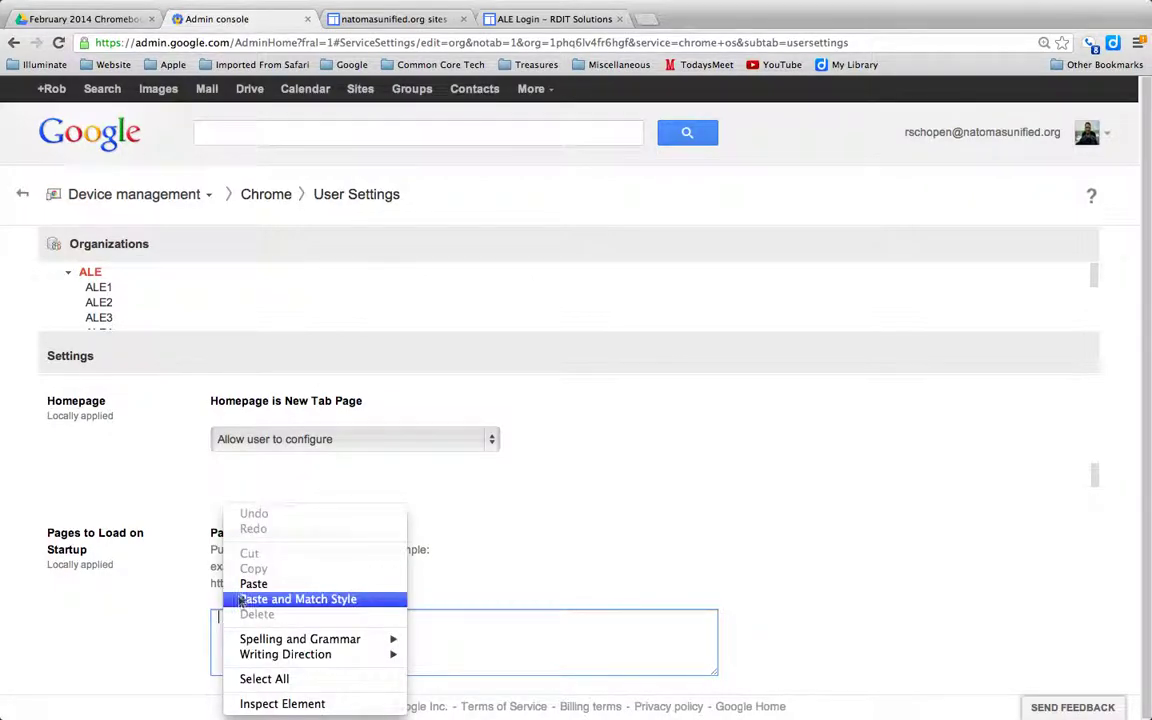
click(252, 584)
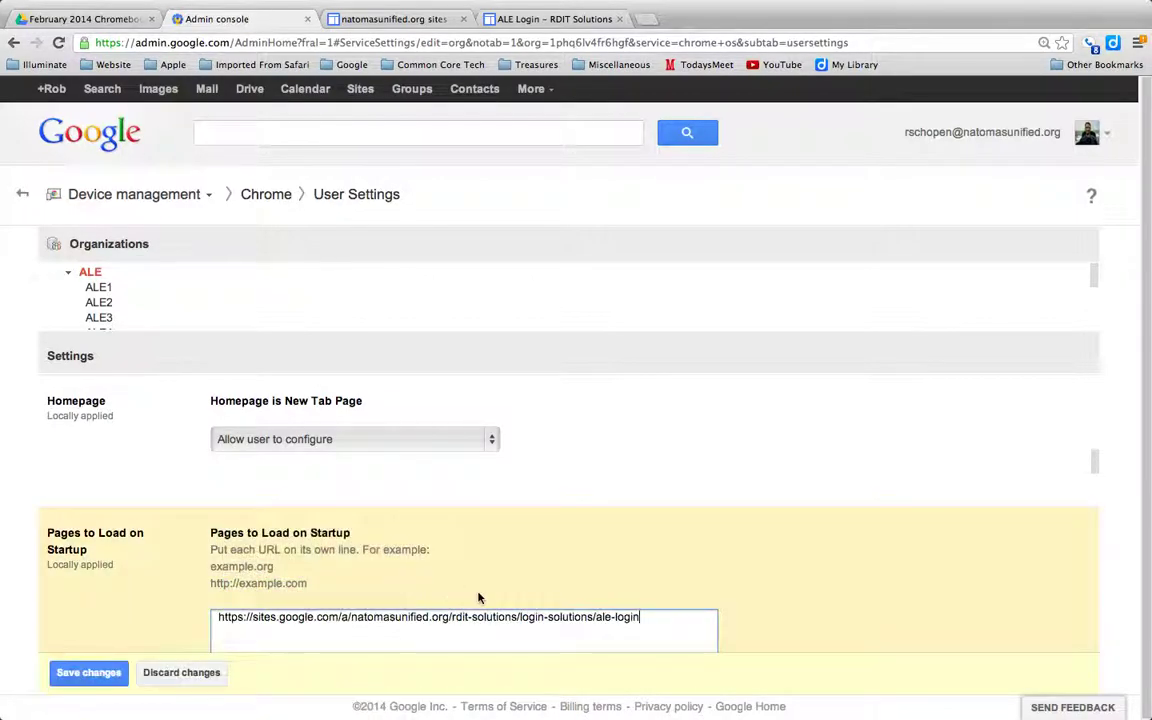
scroll(476, 585, down, 1)
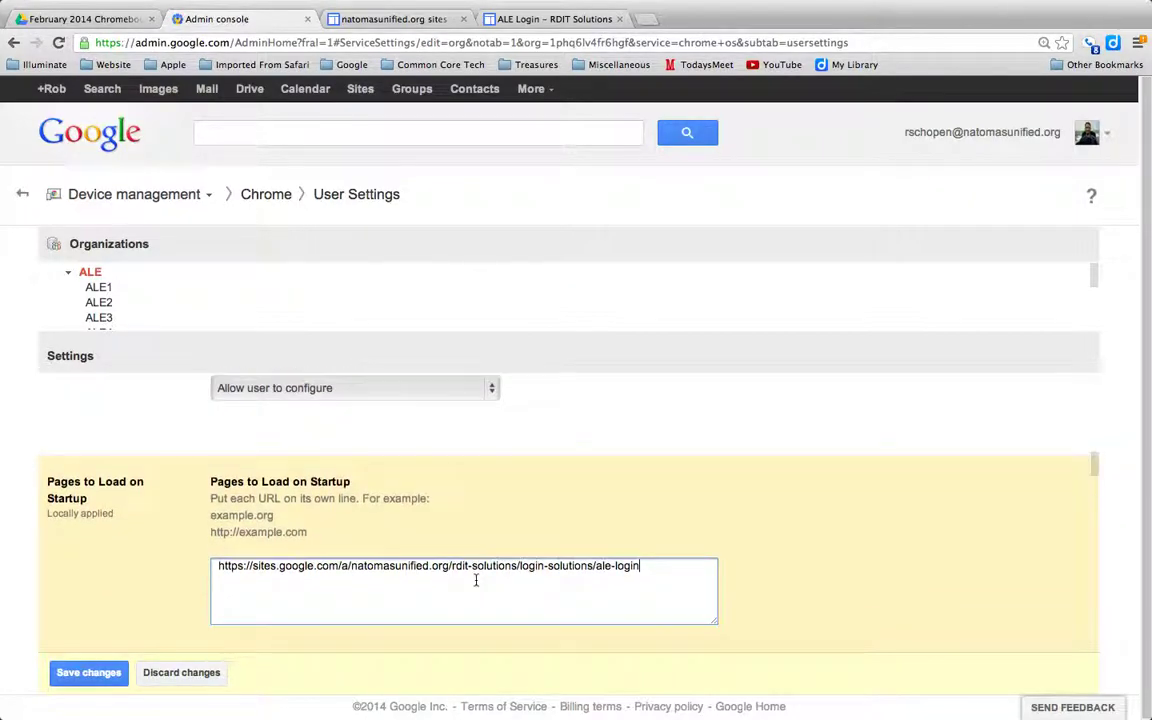
click(88, 673)
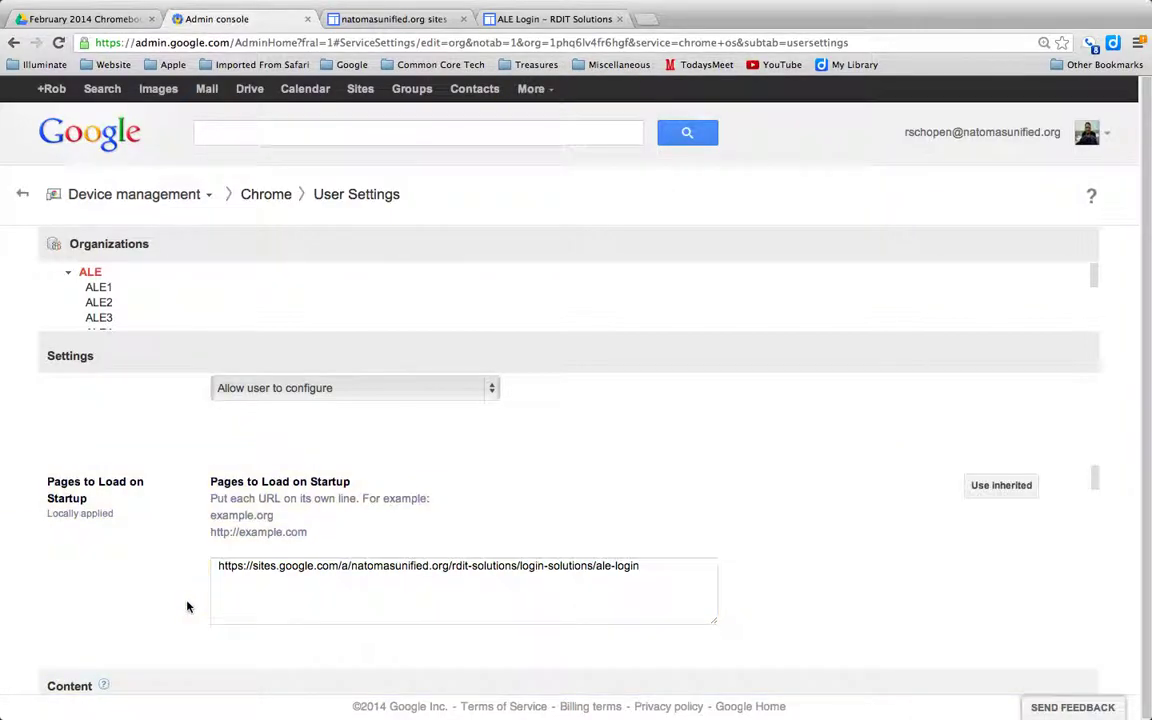
Review ALE's Startup settings and check the options offered for the Home Button
scroll(187, 606, down, 2)
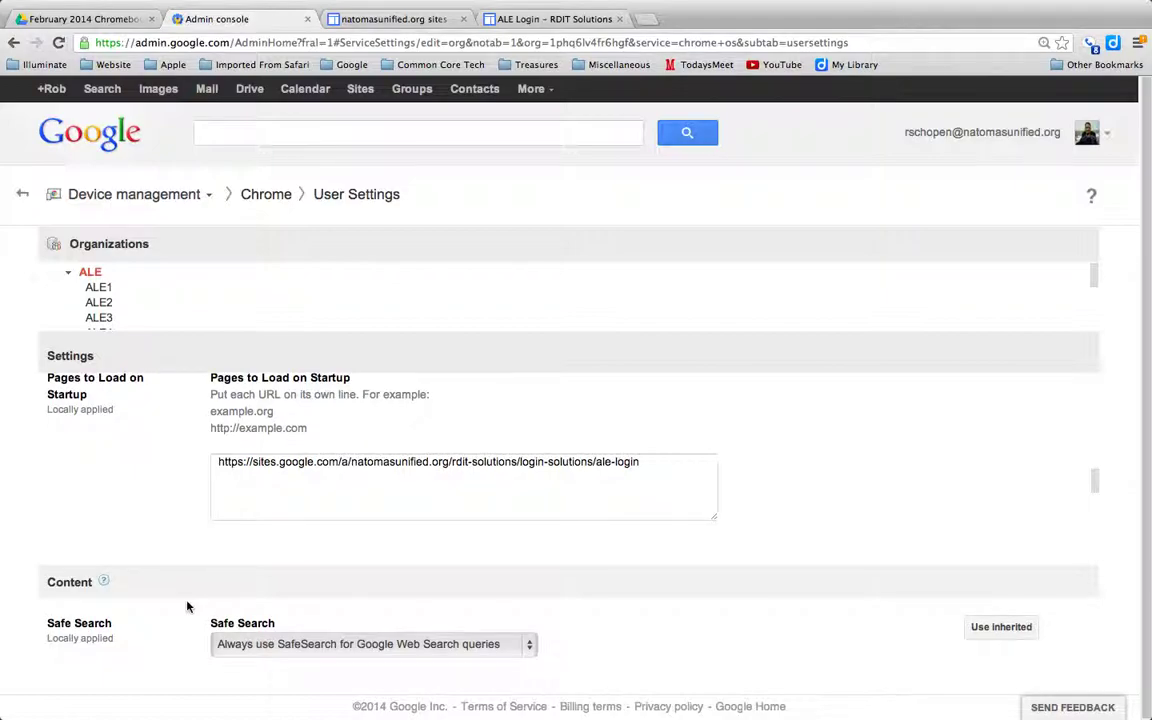
scroll(187, 606, up, 4)
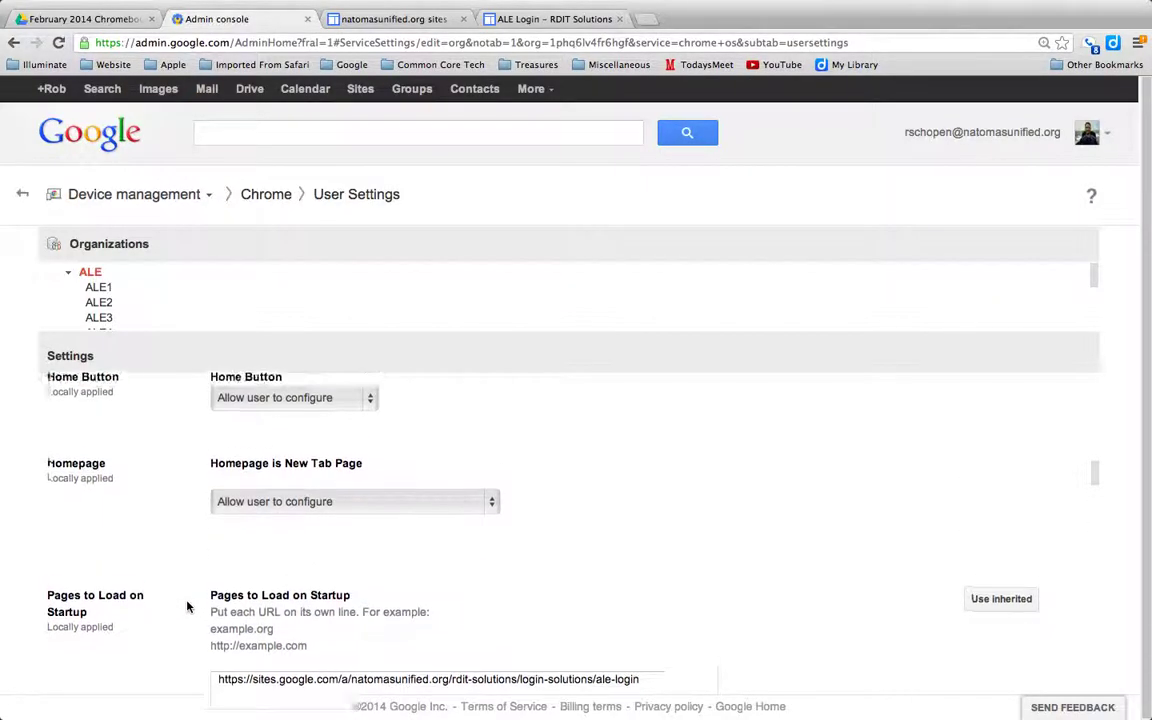
scroll(187, 606, up, 1)
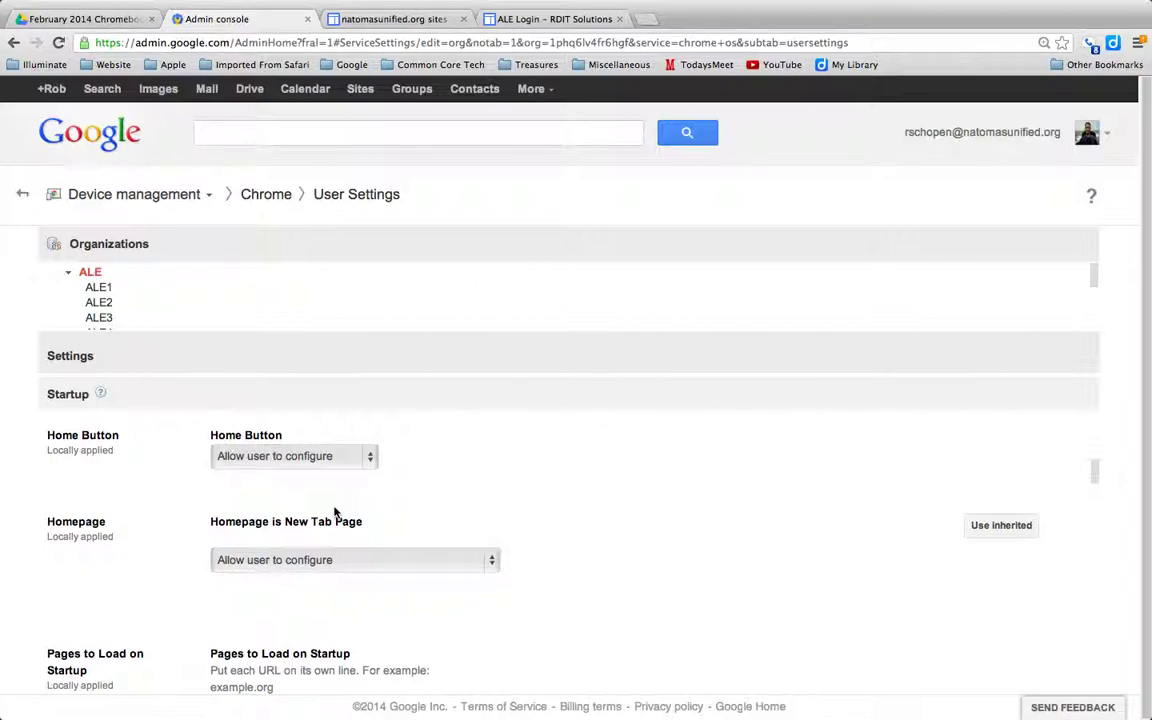
scroll(310, 305, down, 1)
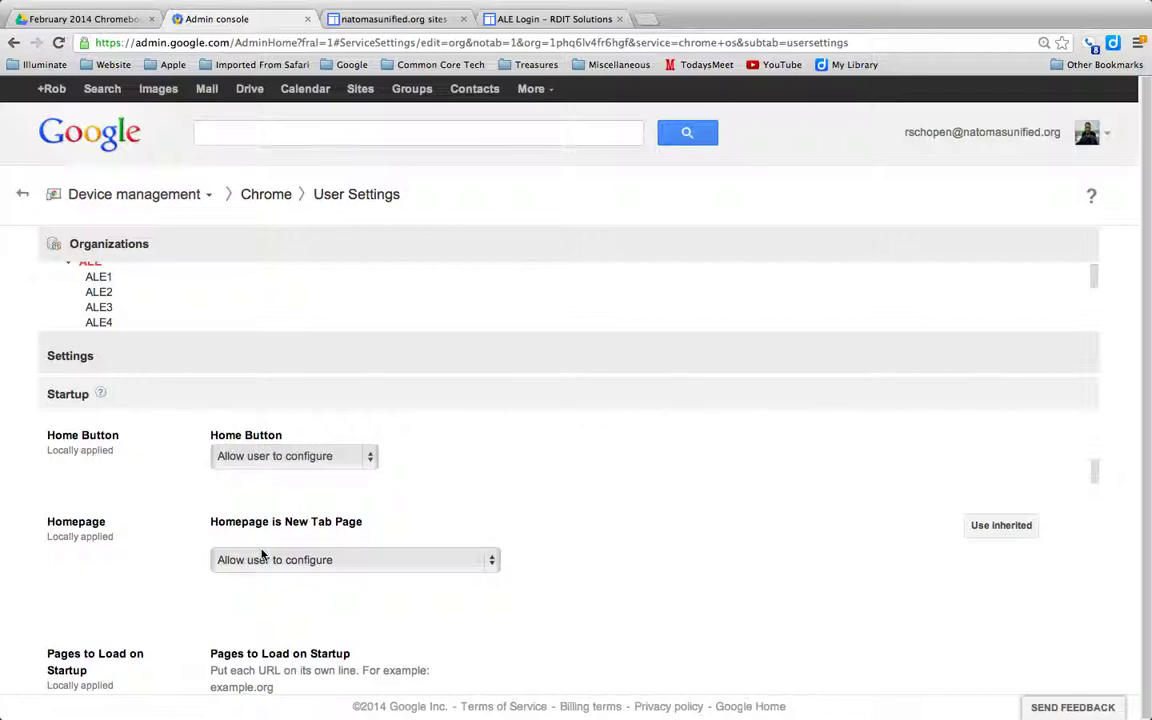
click(370, 458)
click(370, 457)
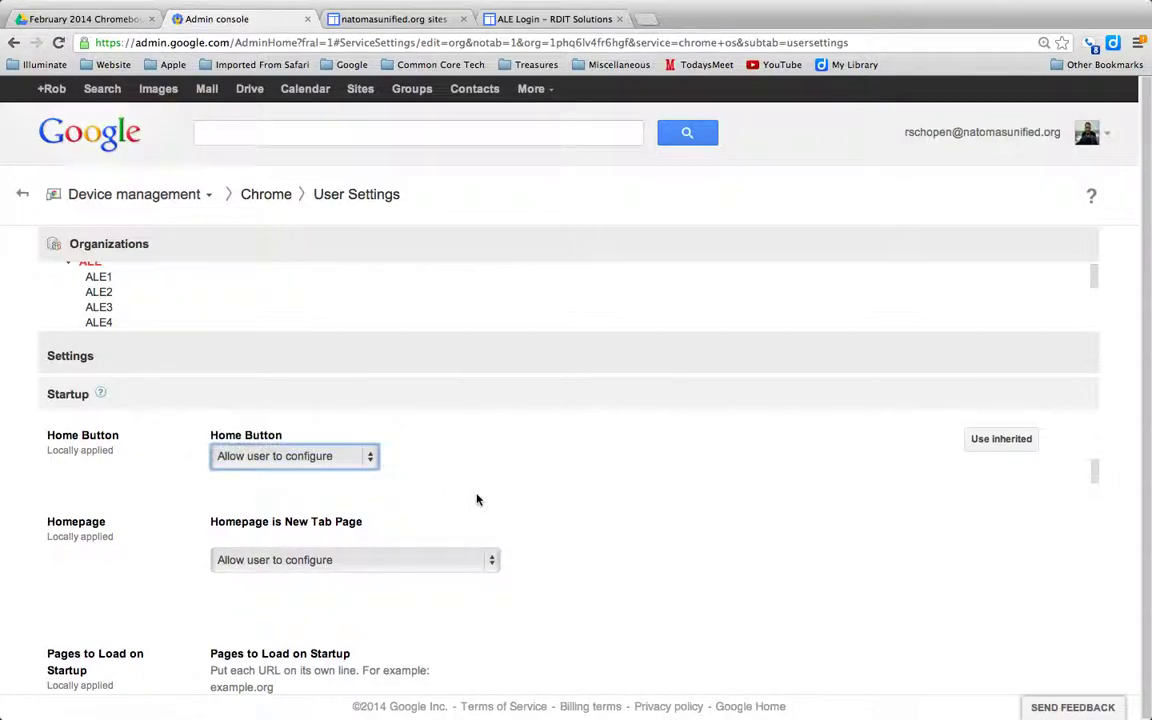
Set ALE's homepage to always use the Homepage URL, paste the ale-login page address as that URL, and save the changes
click(489, 521)
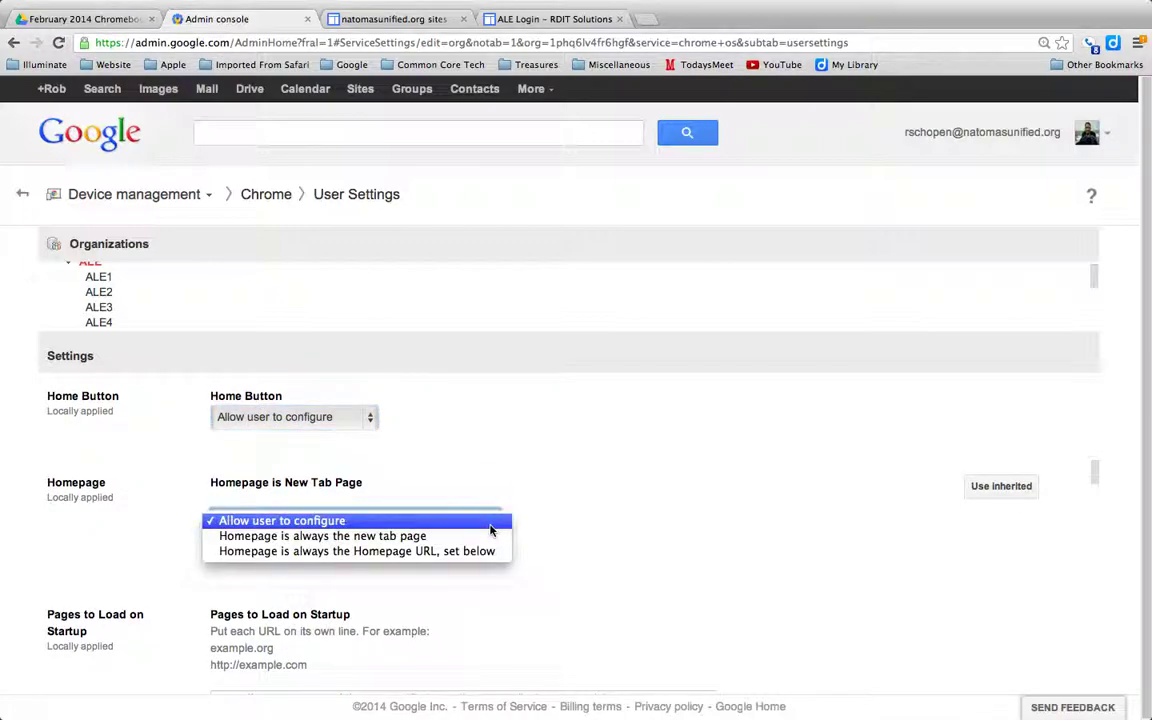
click(355, 551)
click(275, 605)
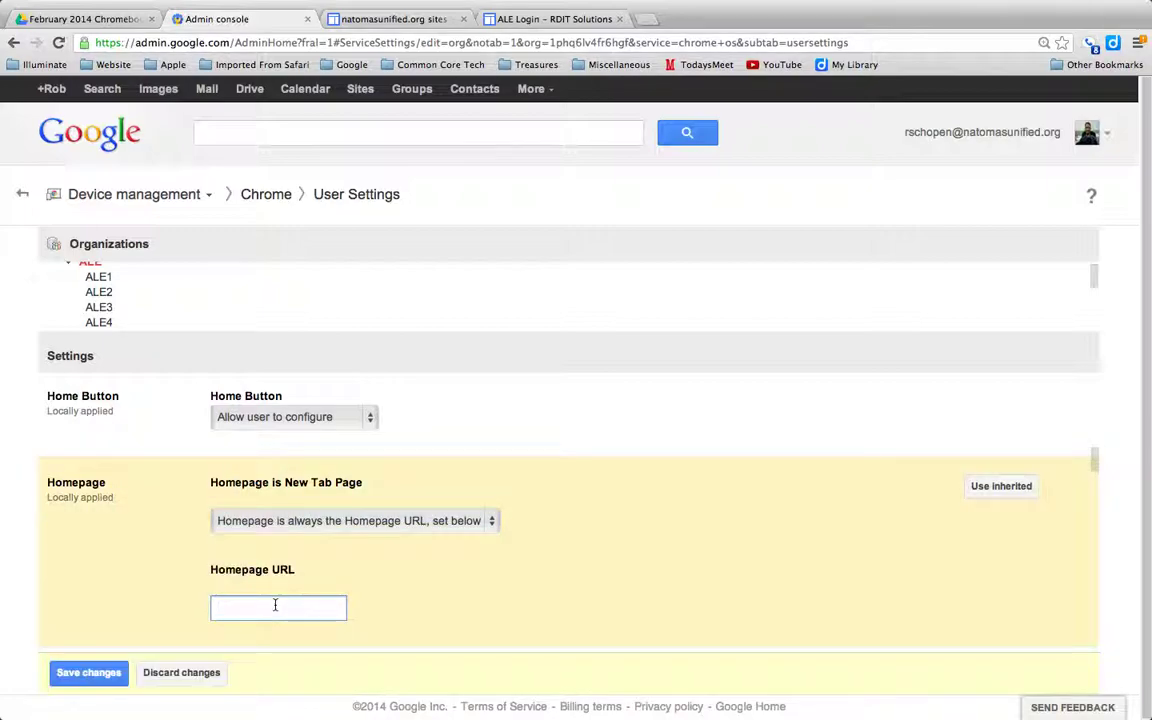
right_click(275, 605)
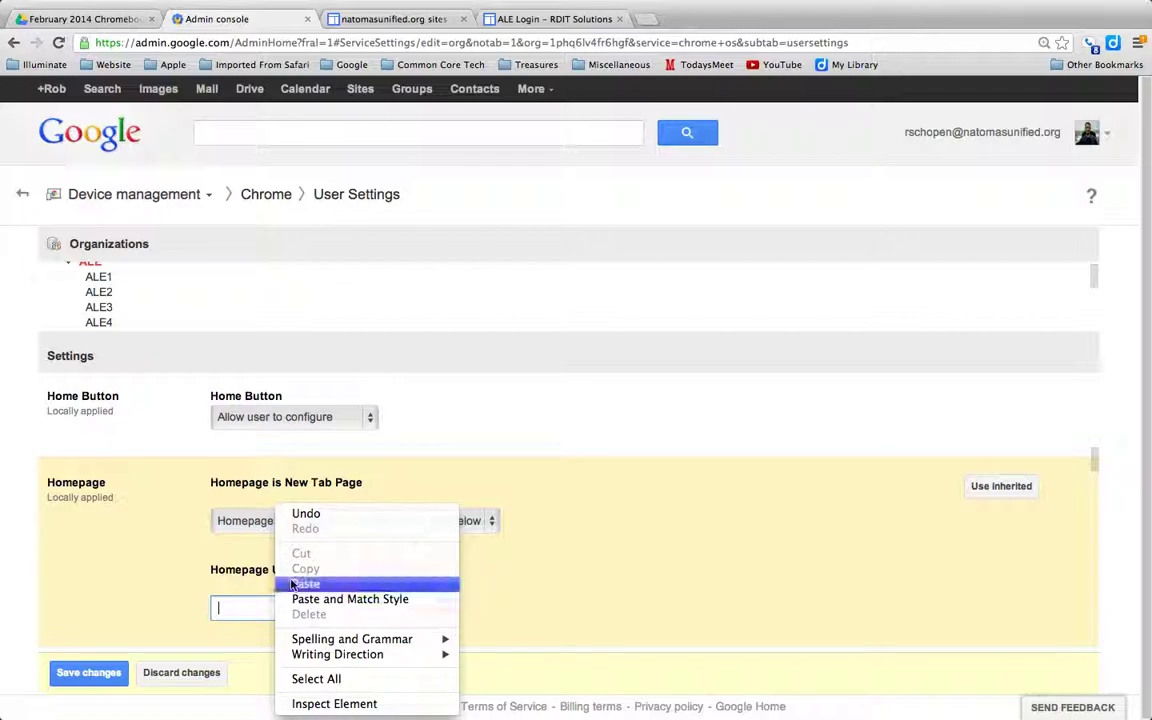
click(300, 584)
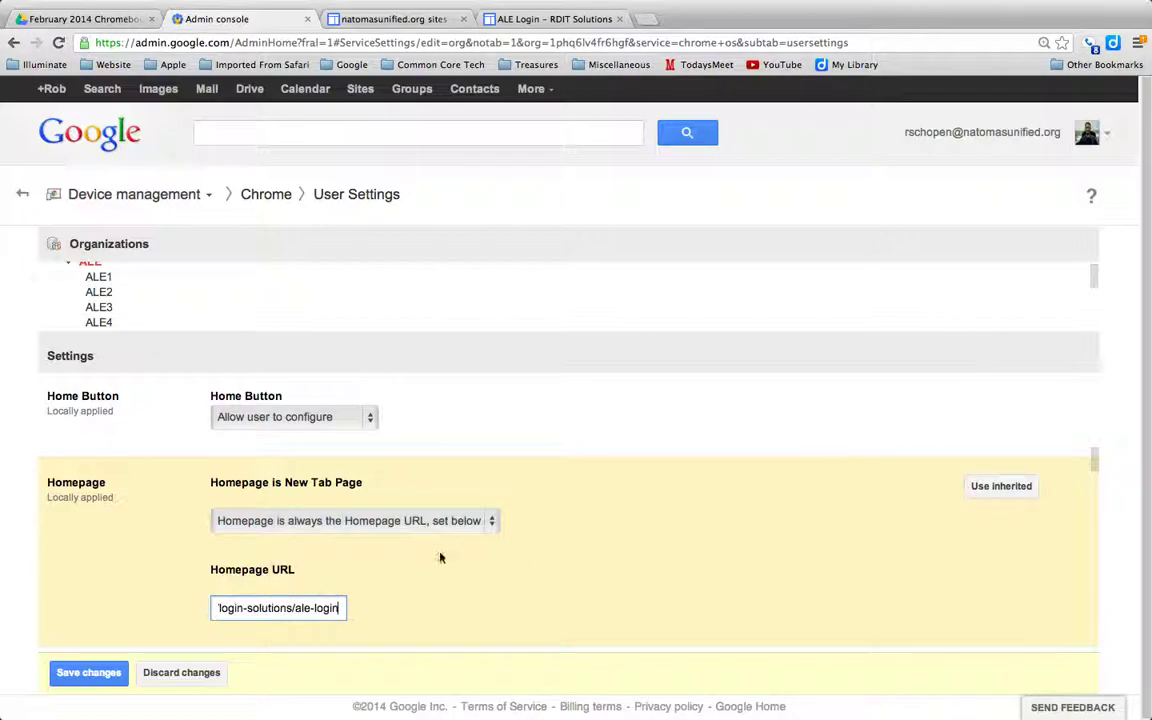
click(72, 678)
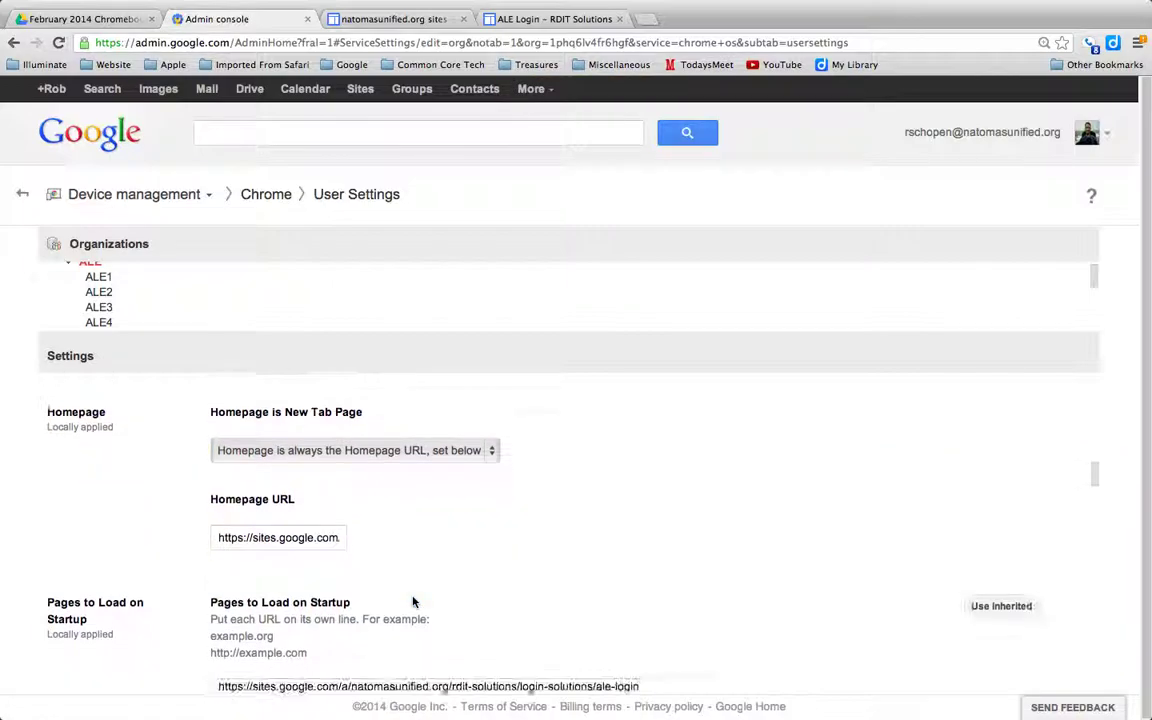
Review the saved homepage and startup entries, plus the Security and Chrome Web Store settings for ALE
scroll(413, 601, down, 2)
scroll(413, 601, up, 5)
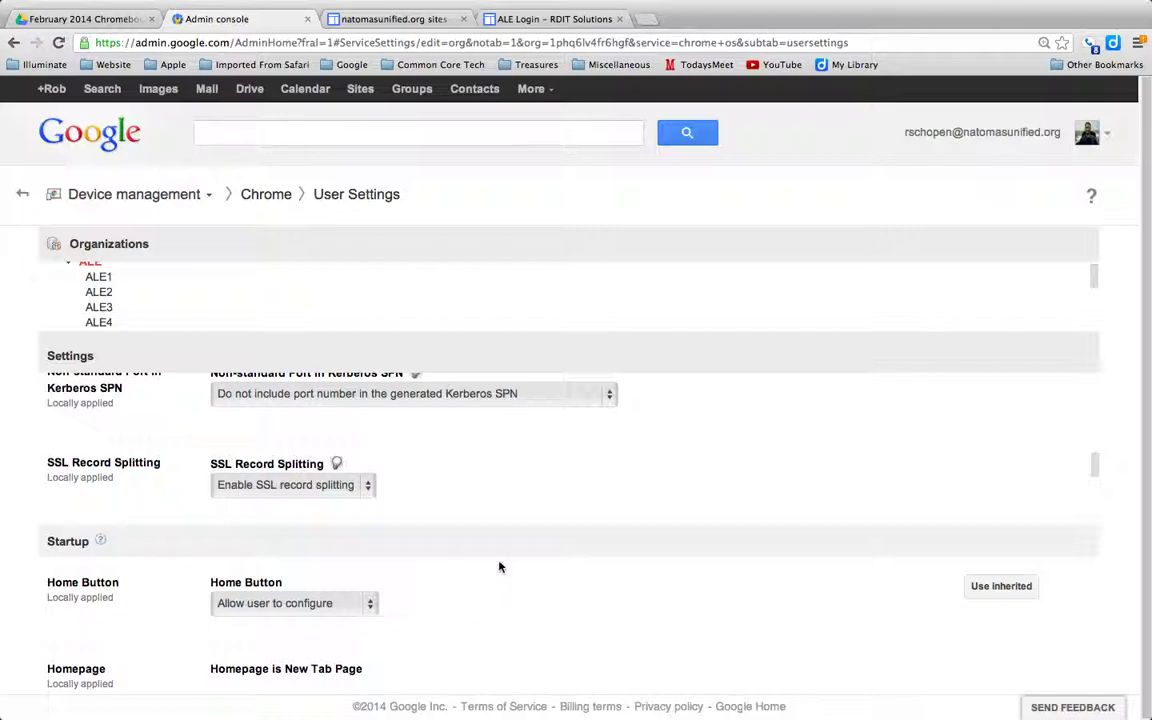
scroll(457, 572, down, 2)
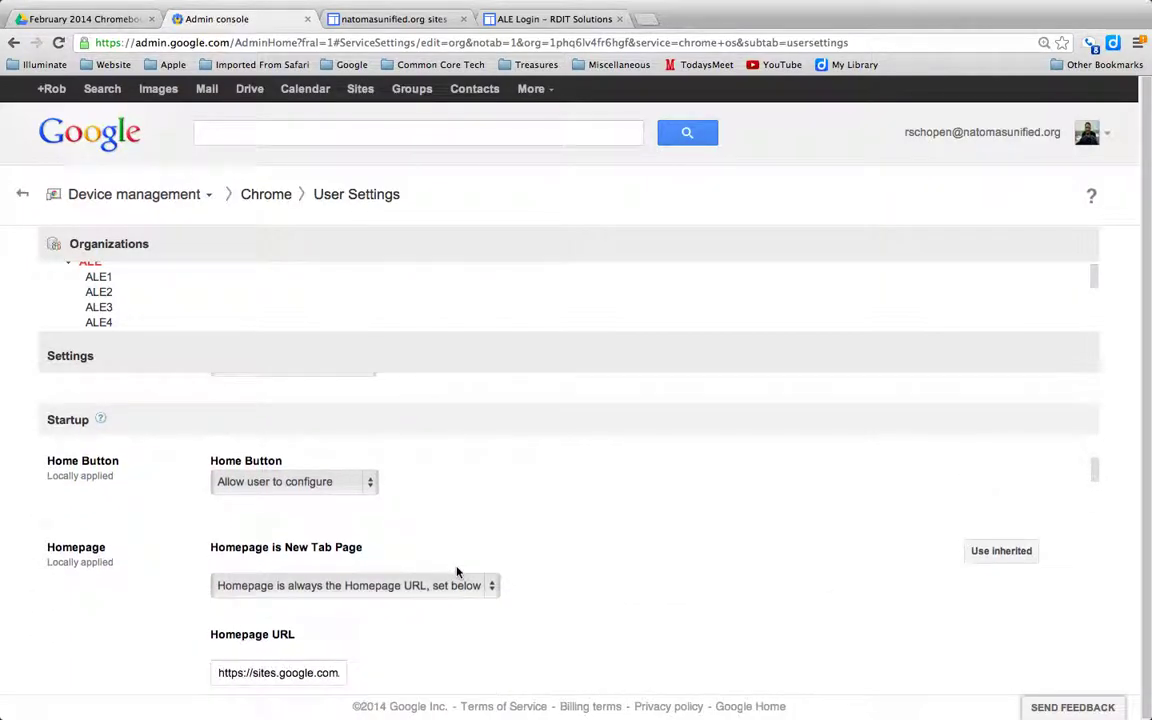
scroll(457, 572, up, 5)
scroll(647, 471, up, 10)
scroll(647, 471, up, 1)
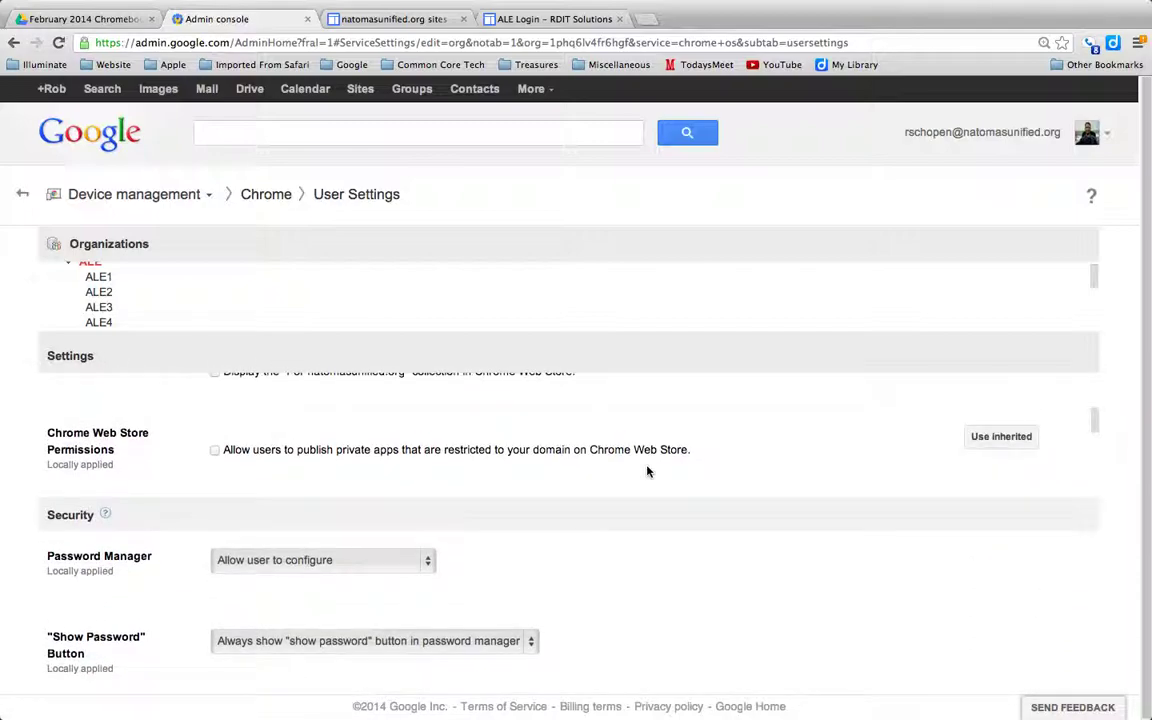
Switch to the ALE Login page in Google Sites and look over its available page and site actions
click(525, 20)
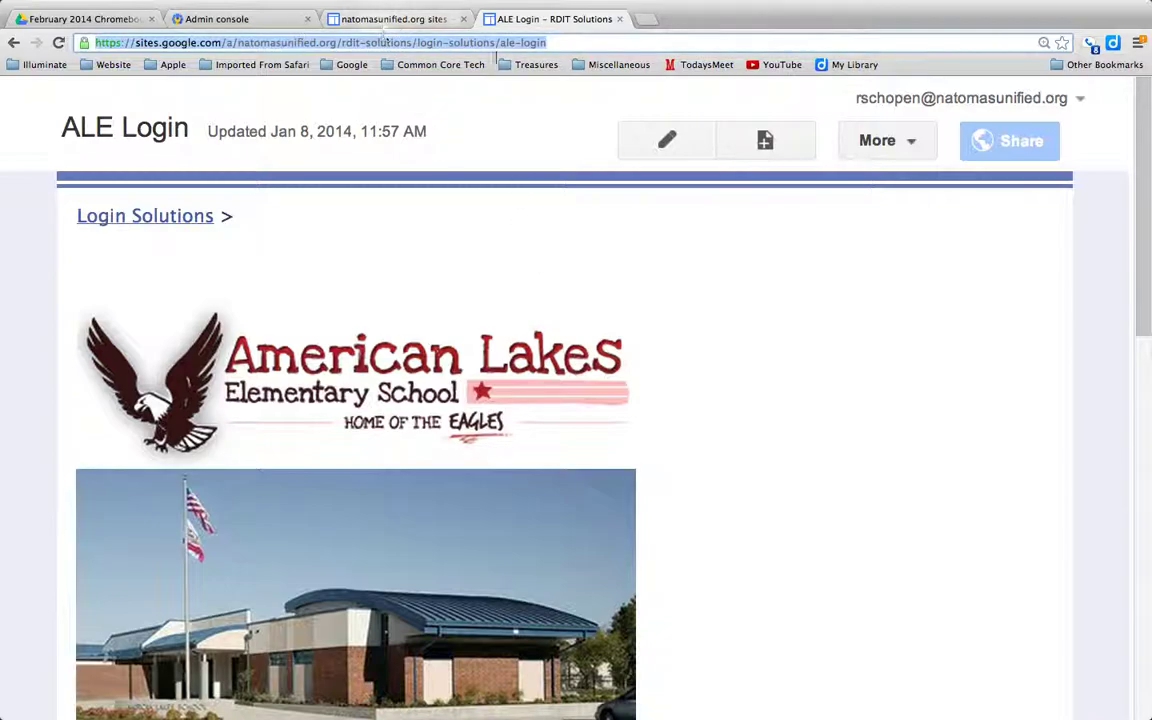
click(911, 143)
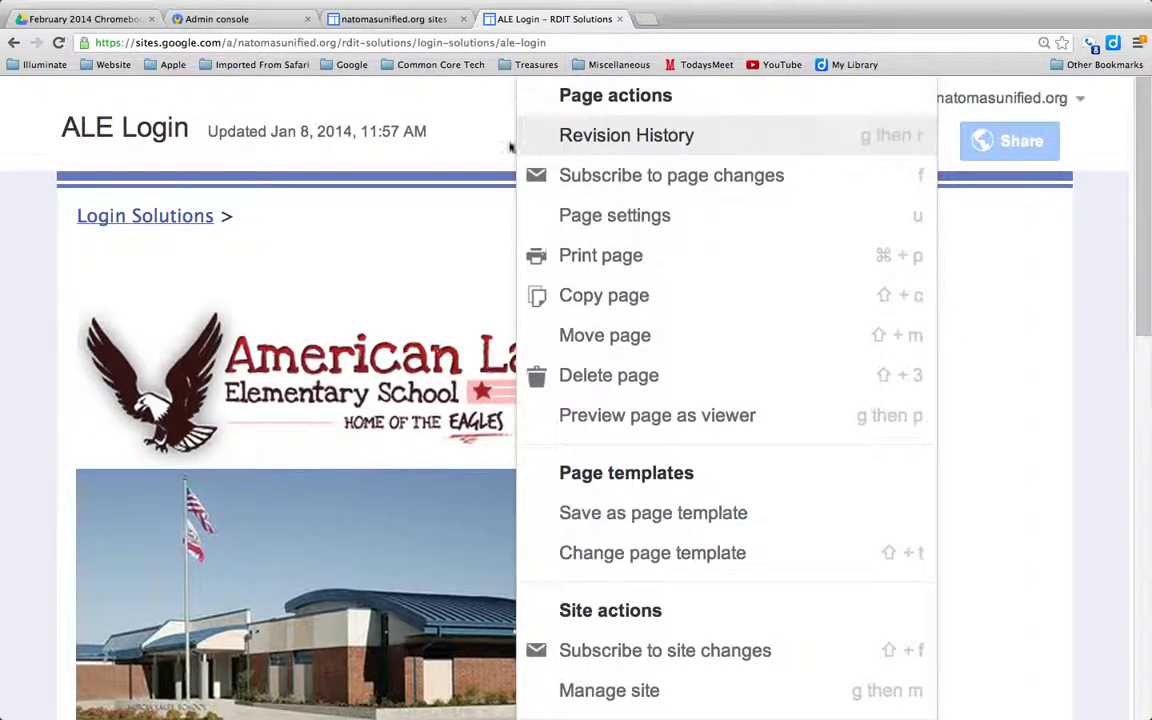
click(404, 221)
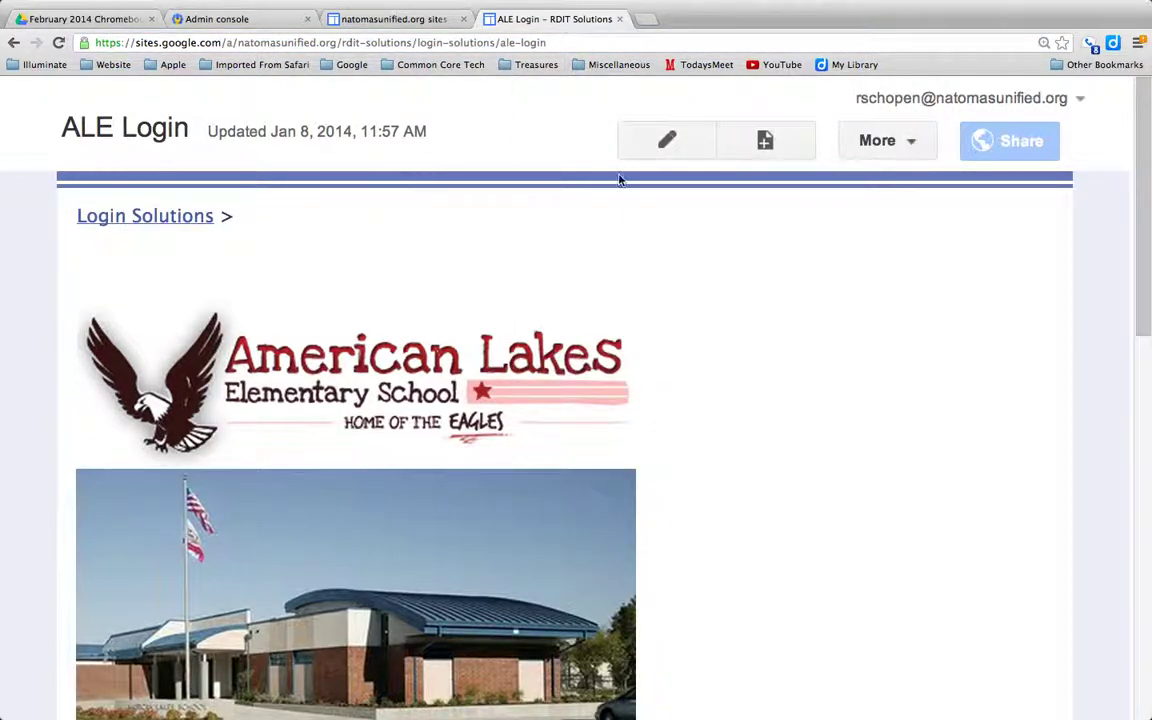